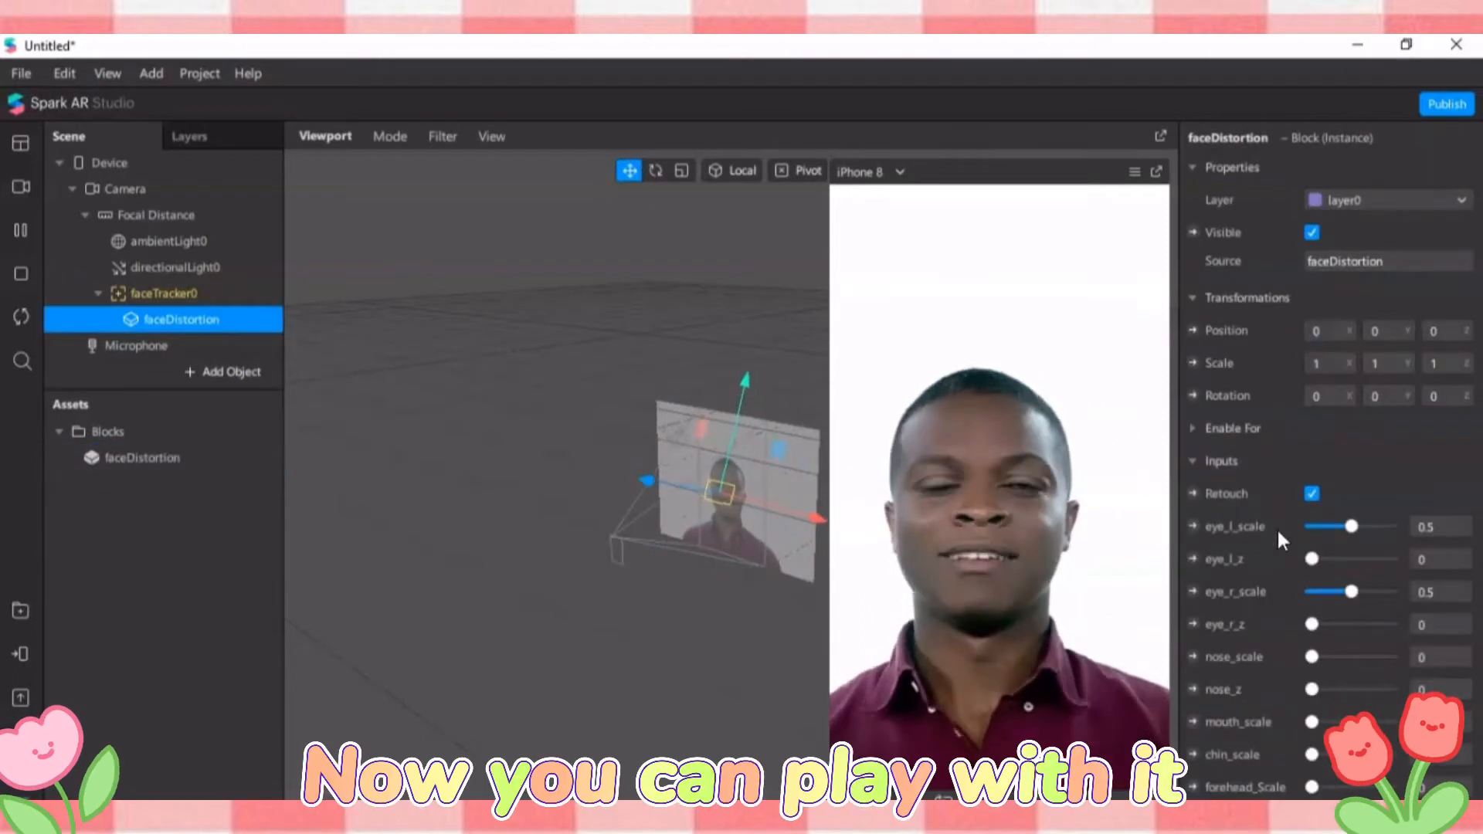
Set the faceDistortion block's eye_l_scale to 0.90411, eye_l_z to 0.43836, eye_r_scale to 1, eye_r_z to 0.93151, nose_scale to 0.71233 and nose_z to 0.78082.
drag(1350, 526, 1401, 522)
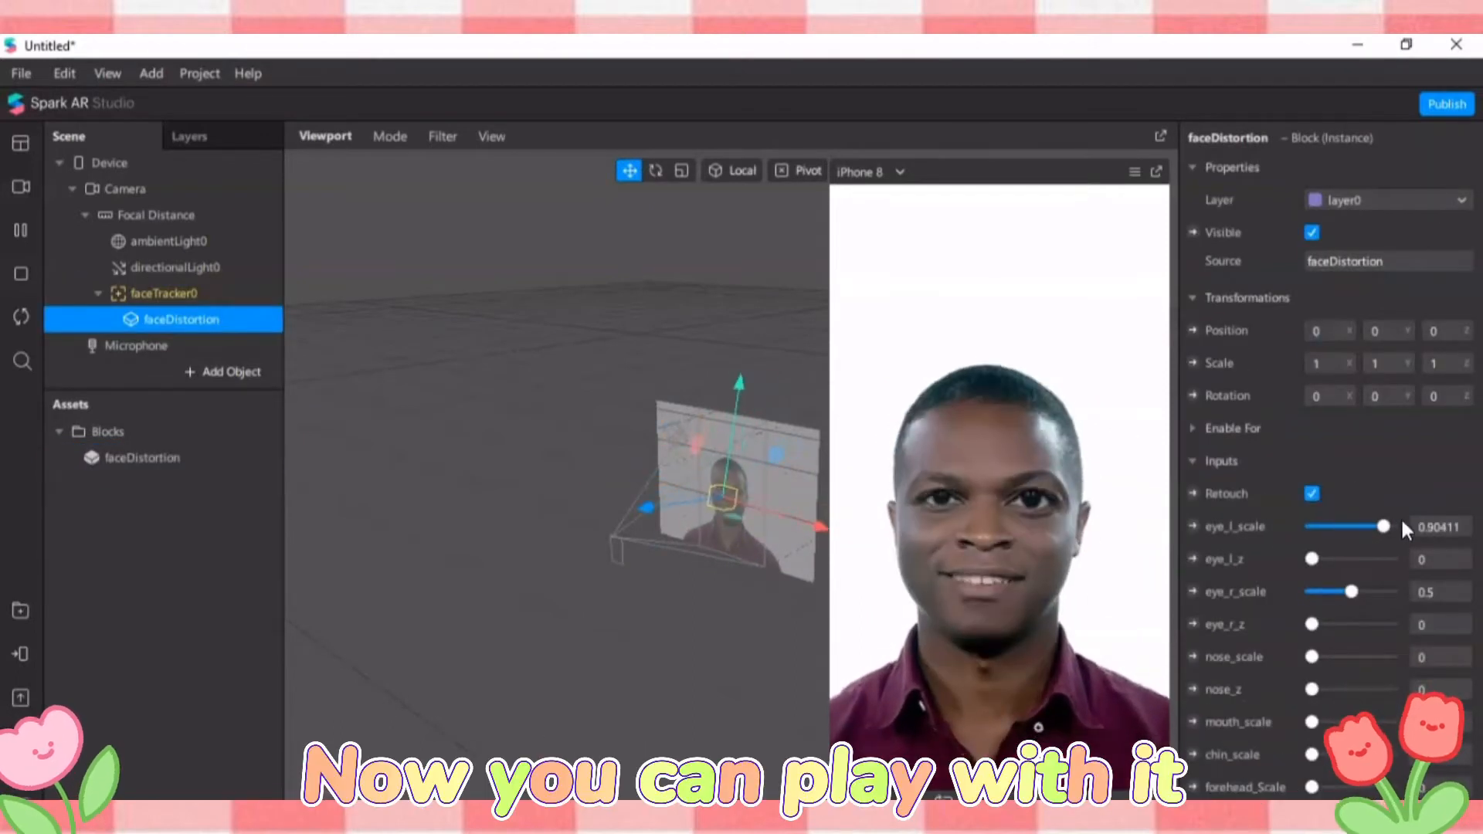
drag(1311, 559, 1346, 558)
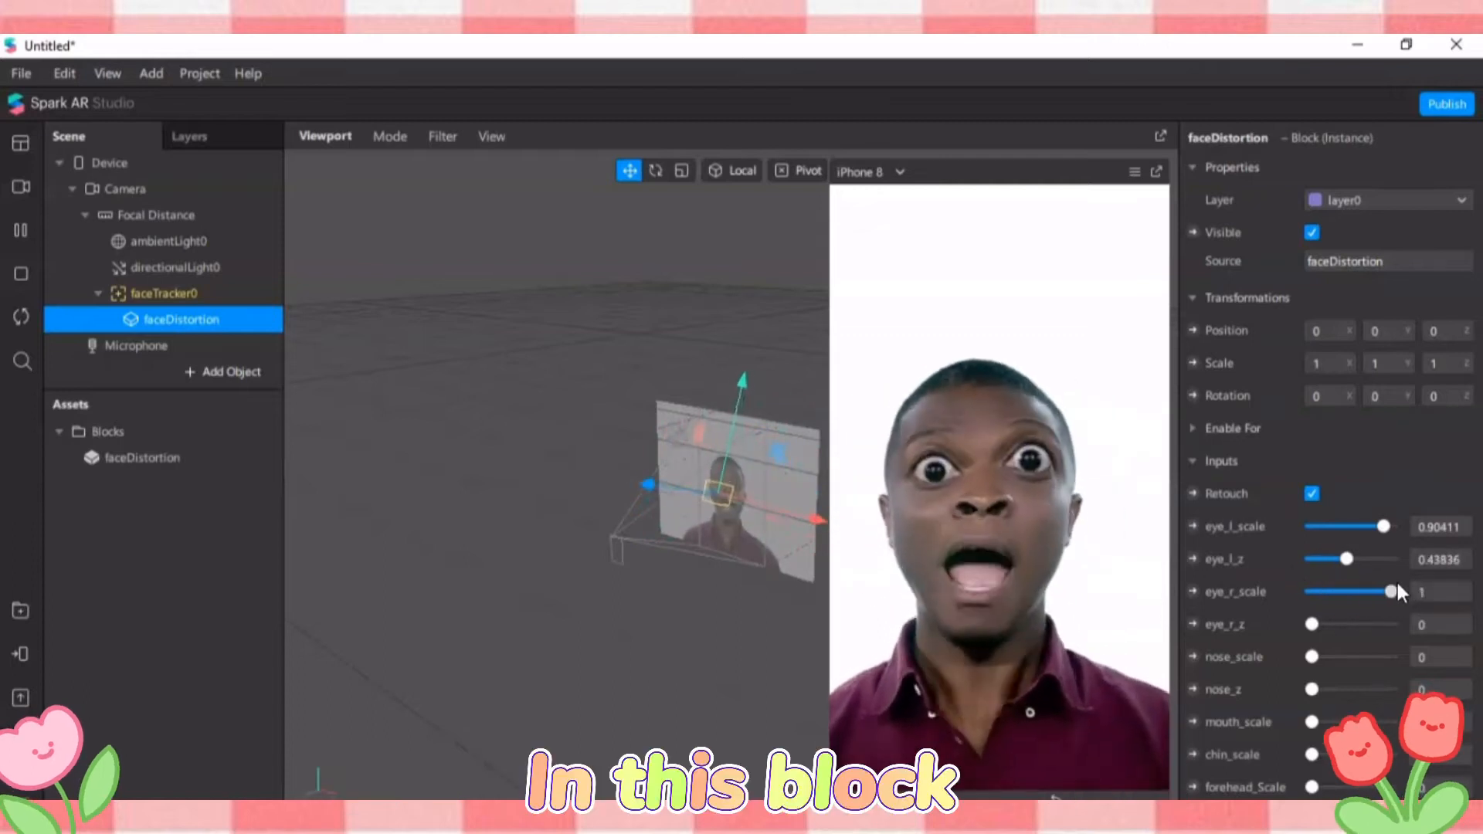
scroll(1359, 540, down, 3)
drag(1312, 418, 1367, 450)
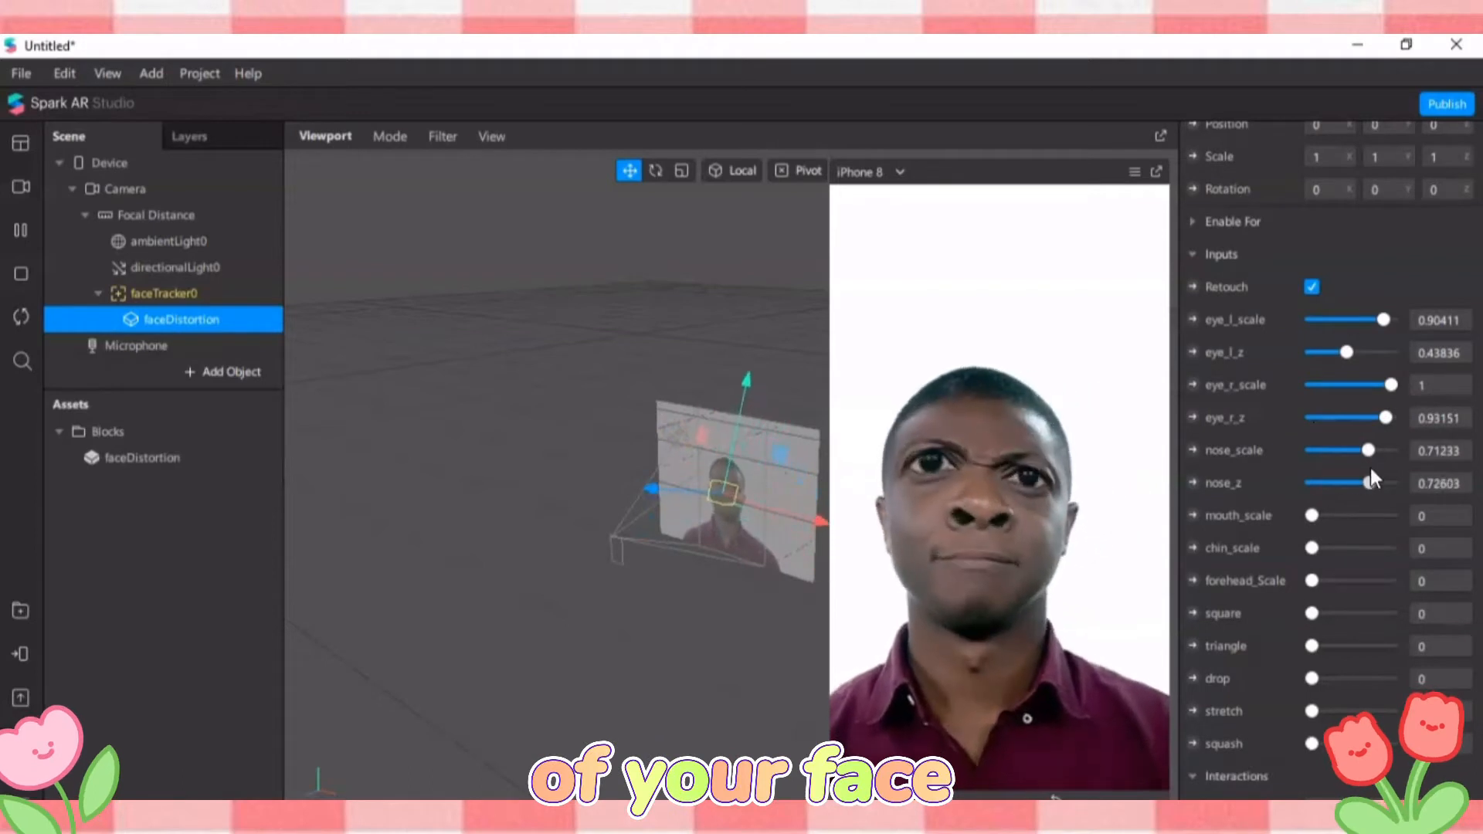
Set mouth_scale to 0.61644, chin_scale to 0.82192, forehead_Scale to 0.45205, square to 0.68493, triangle to 0.72603 and drop to 1, and raise stretch and squash.
drag(1313, 515, 1346, 580)
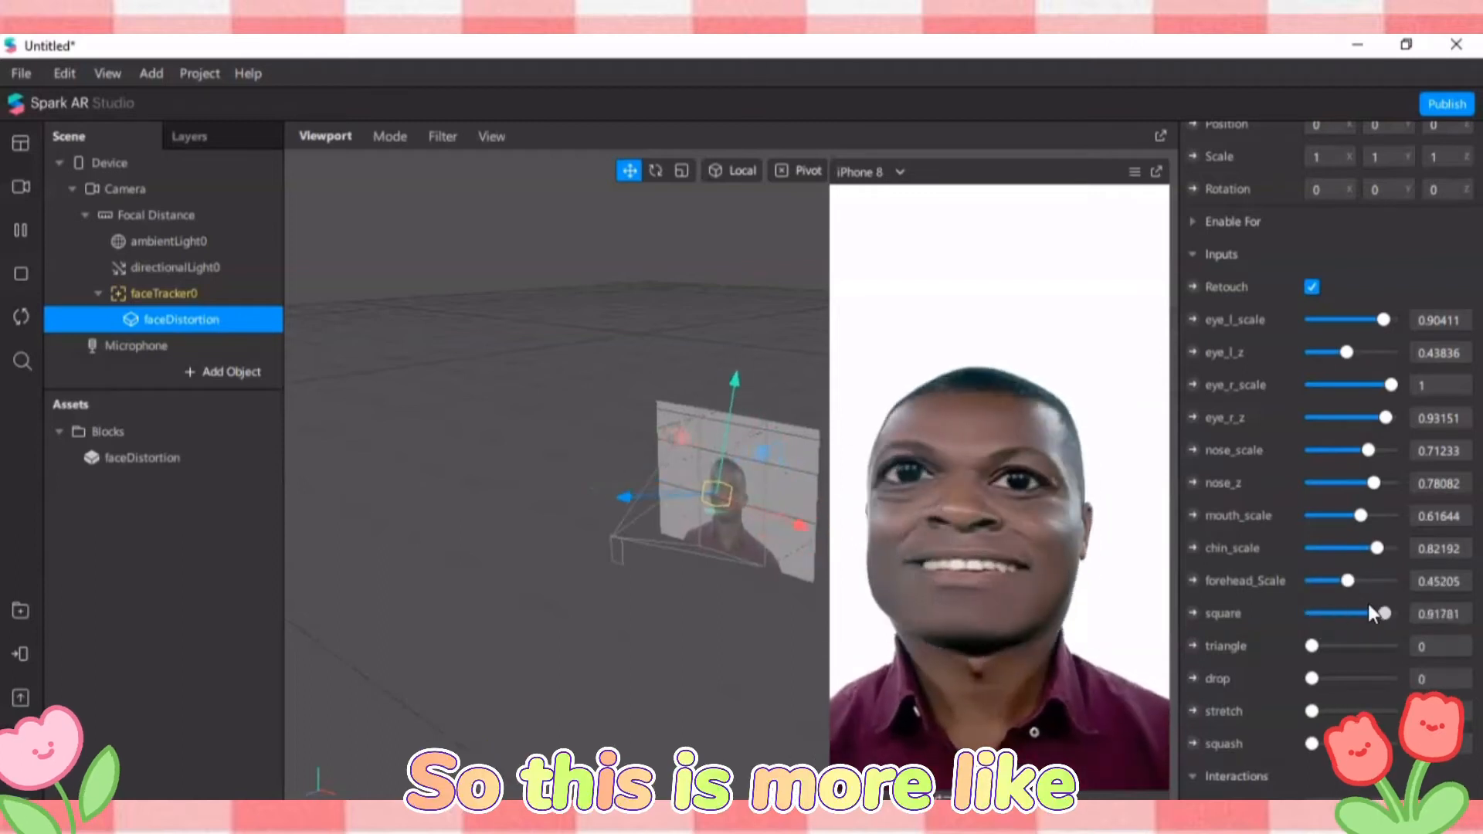
drag(1327, 647, 1405, 640)
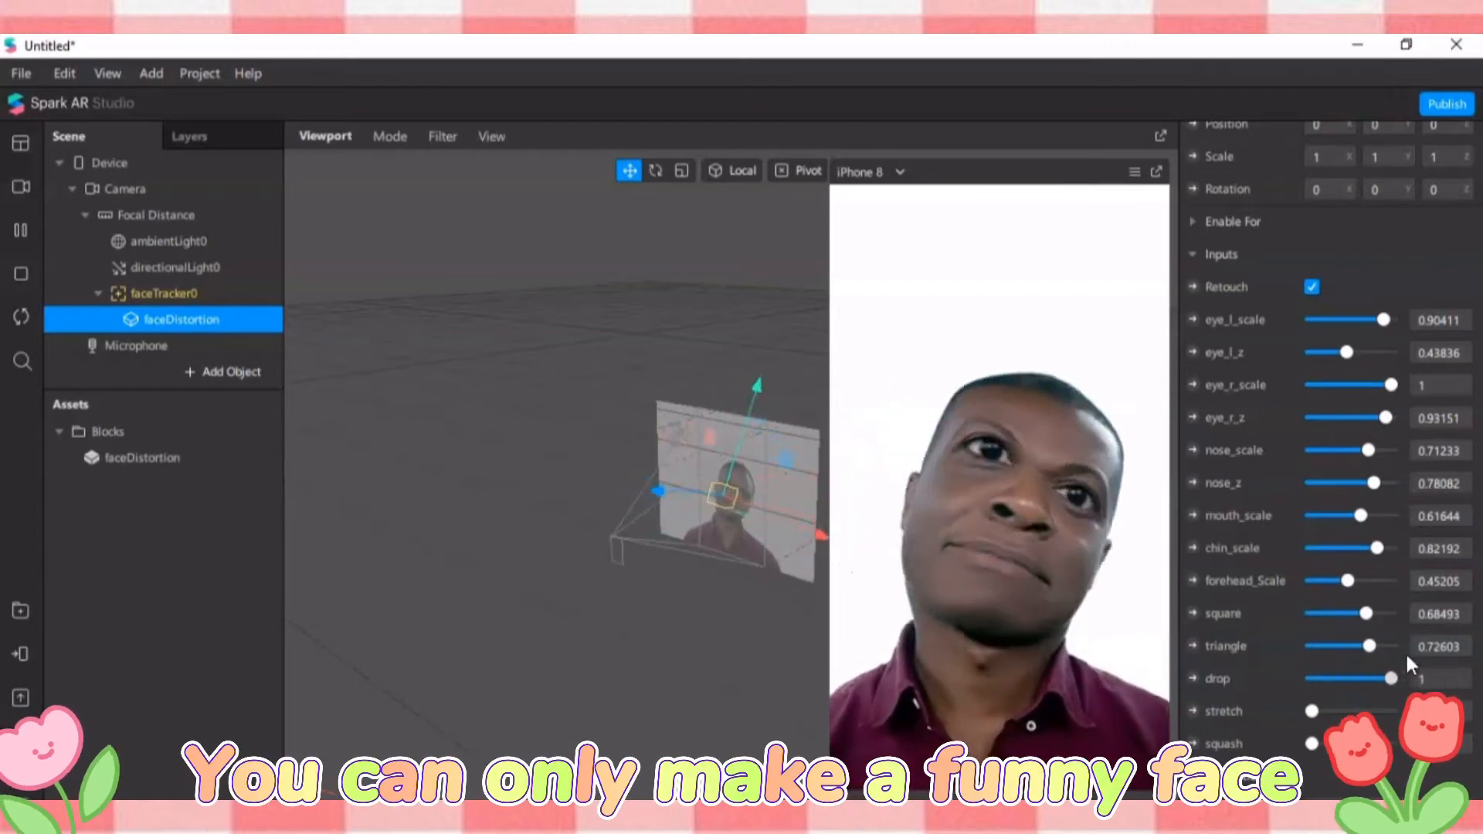
drag(1318, 712, 1393, 710)
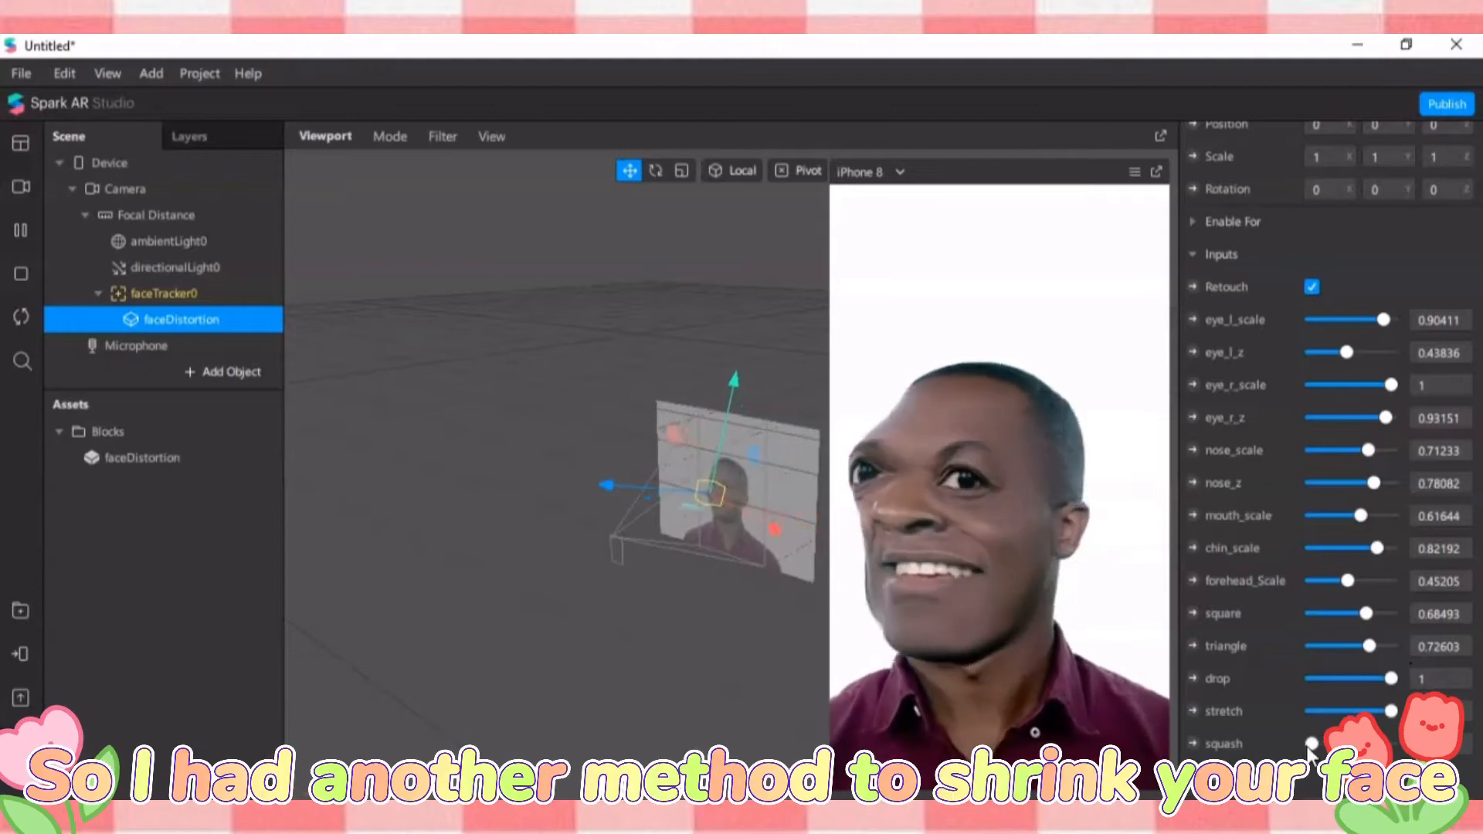
drag(1310, 744, 1371, 744)
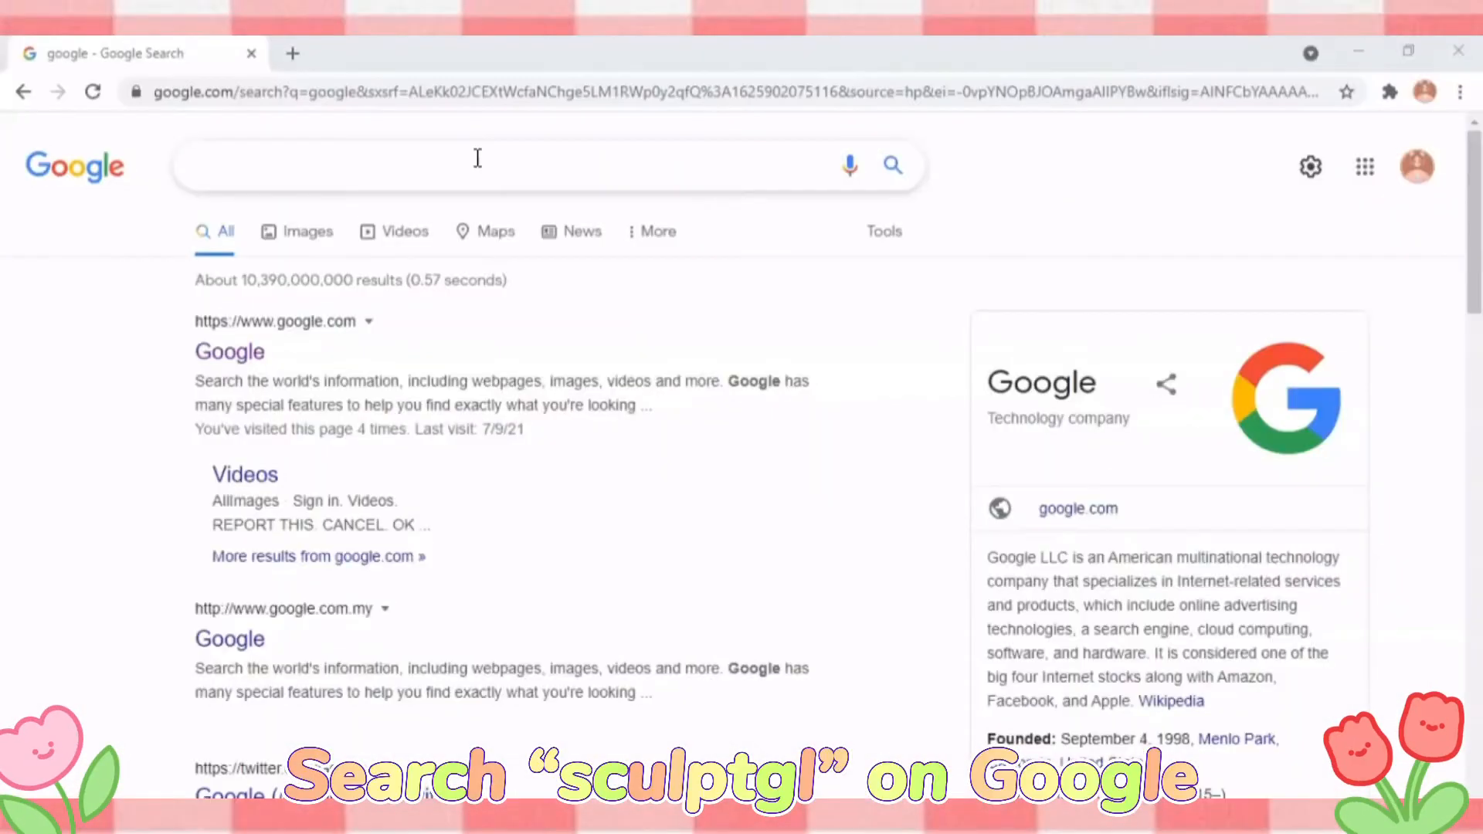
Switch to the web browser, search Google for sculptgl and open the SculptGL sculpting app.
click(477, 158)
text(sculptgl)
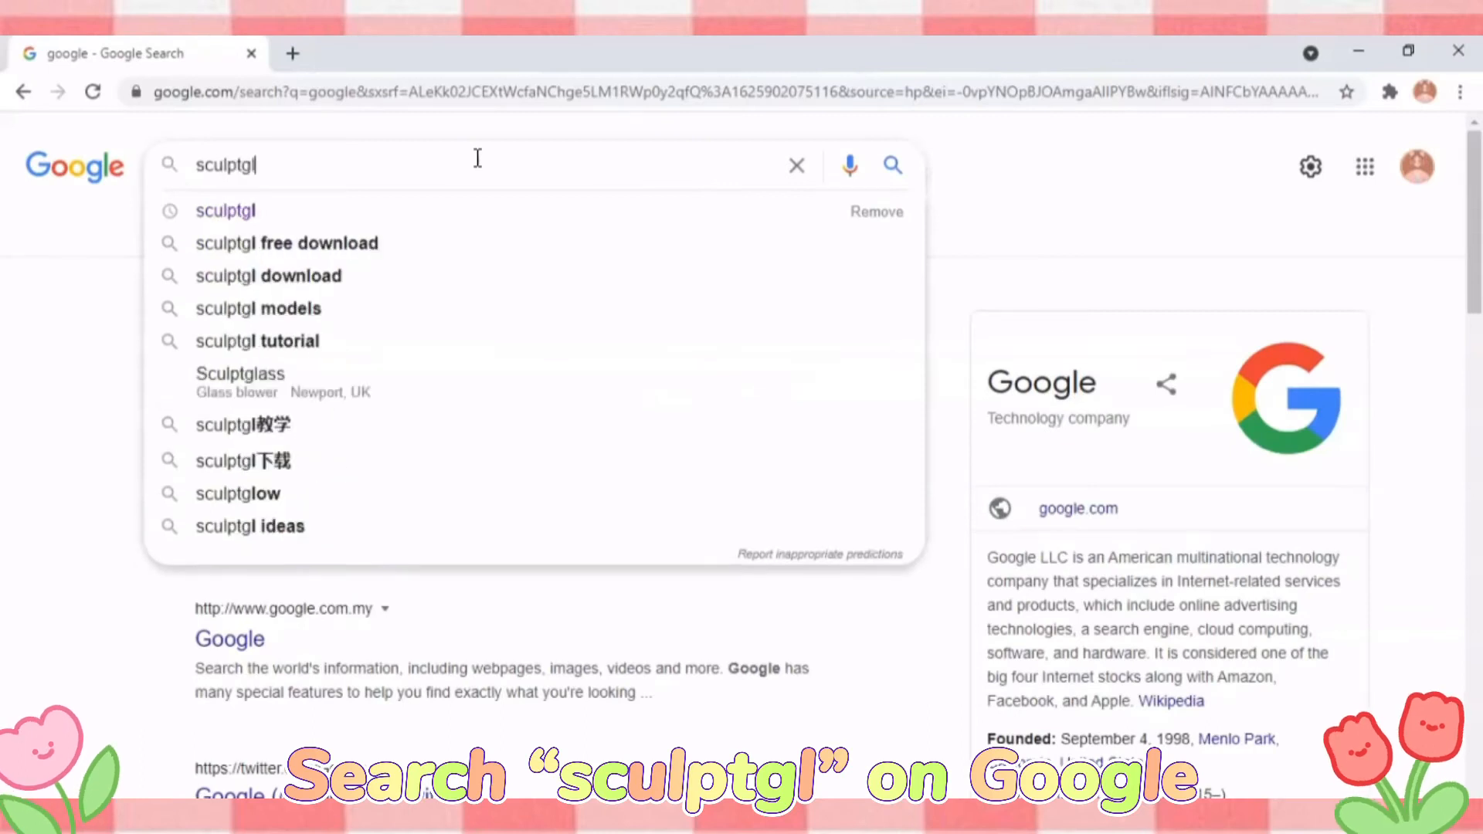
key(Return)
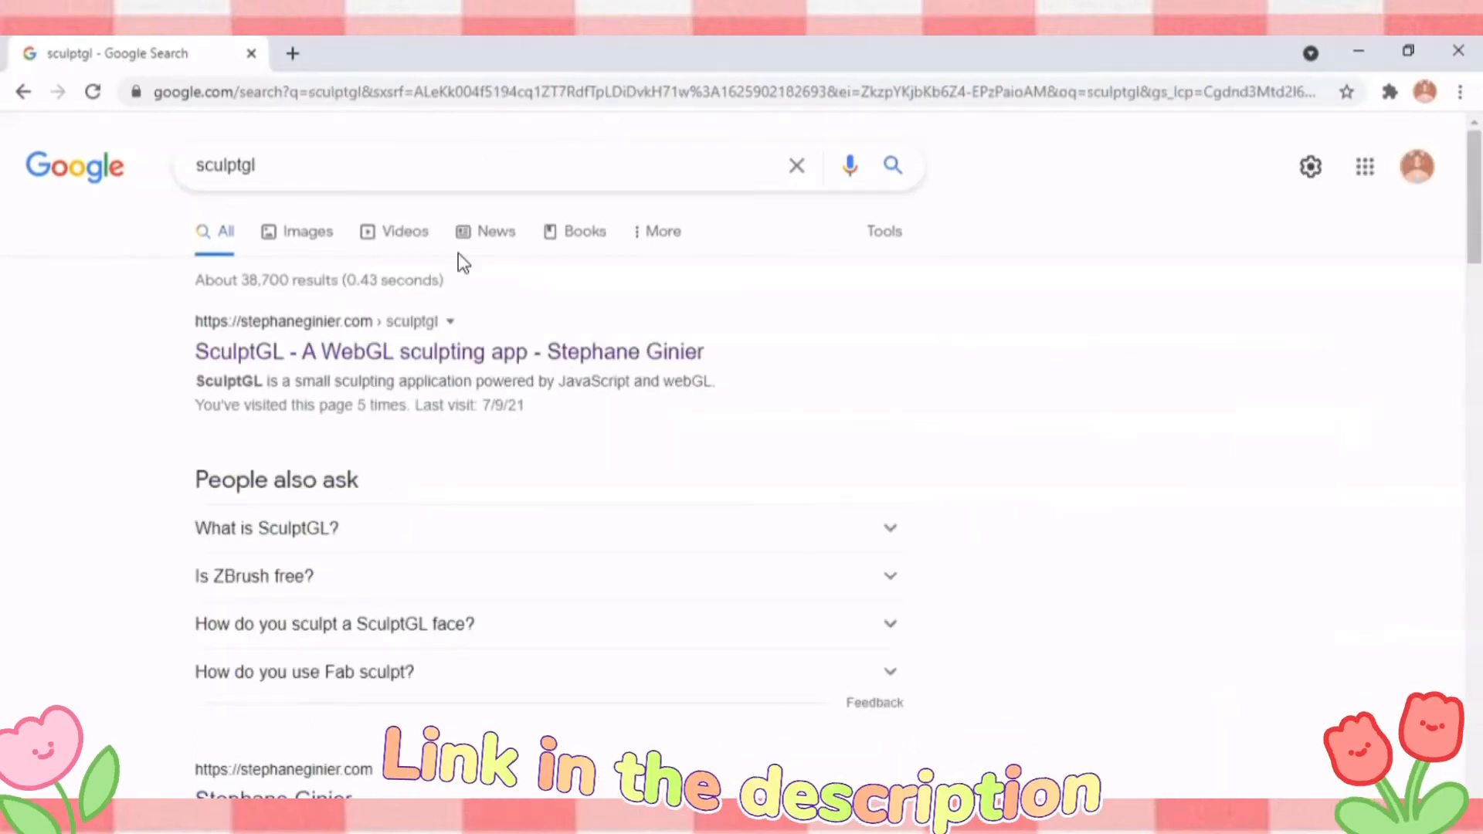
click(471, 354)
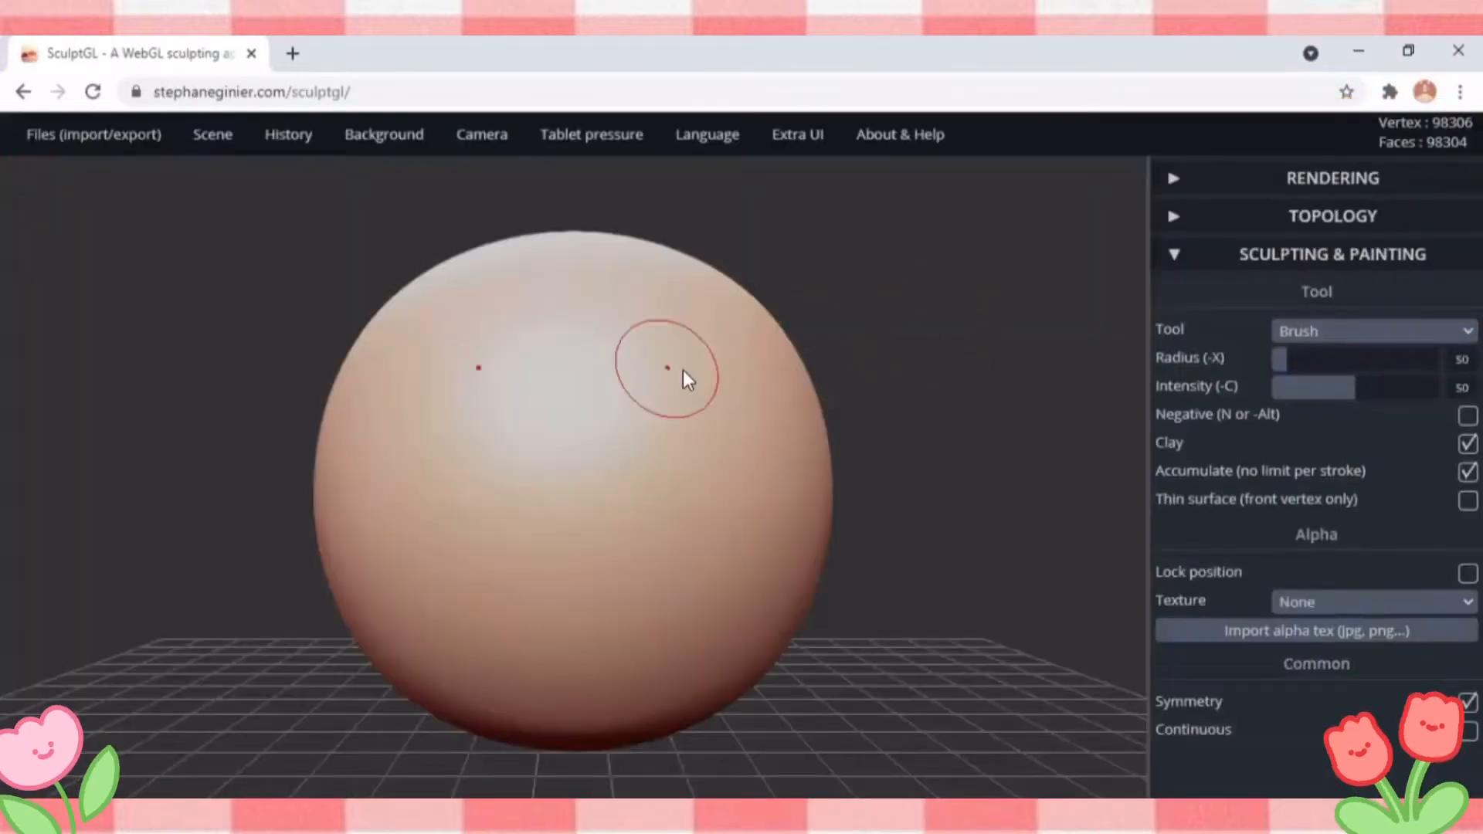
Clear the default sphere from the SculptGL scene and accept the confirmation.
mouse_move(202, 143)
click(216, 174)
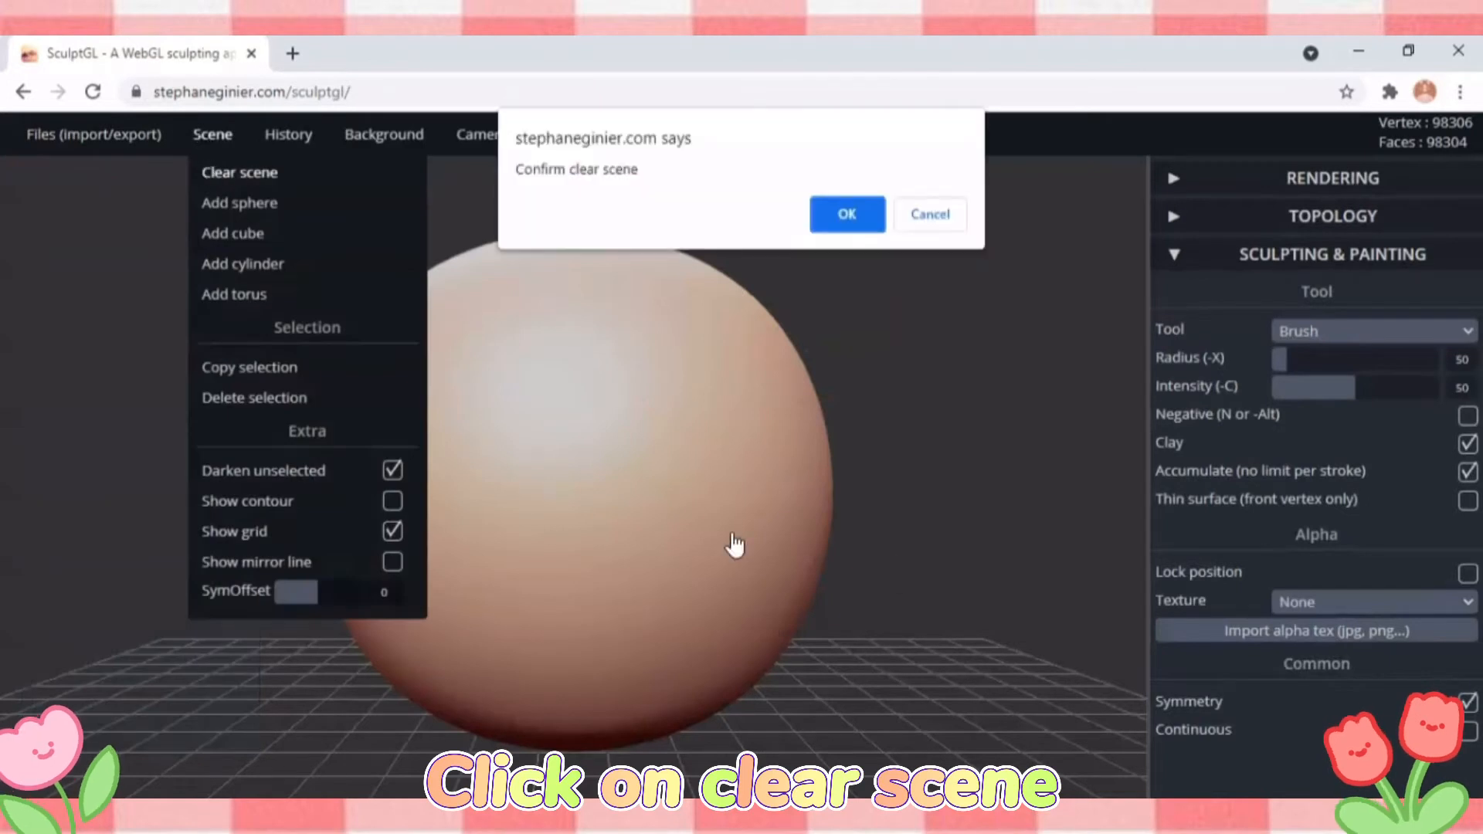
click(848, 215)
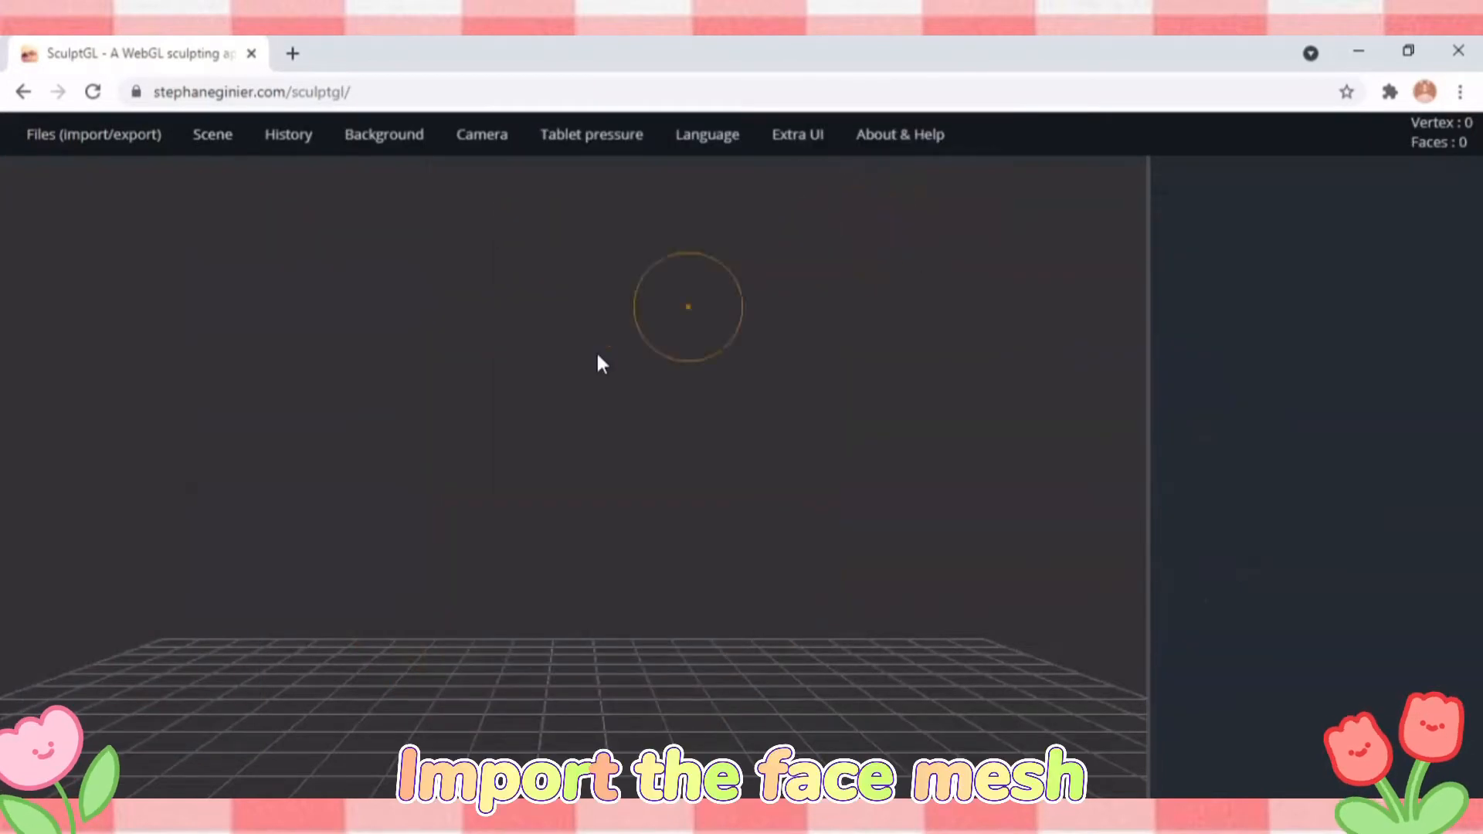
Import the second faceMesh file from the FaceAssets Mesh folder into the empty scene.
mouse_move(136, 156)
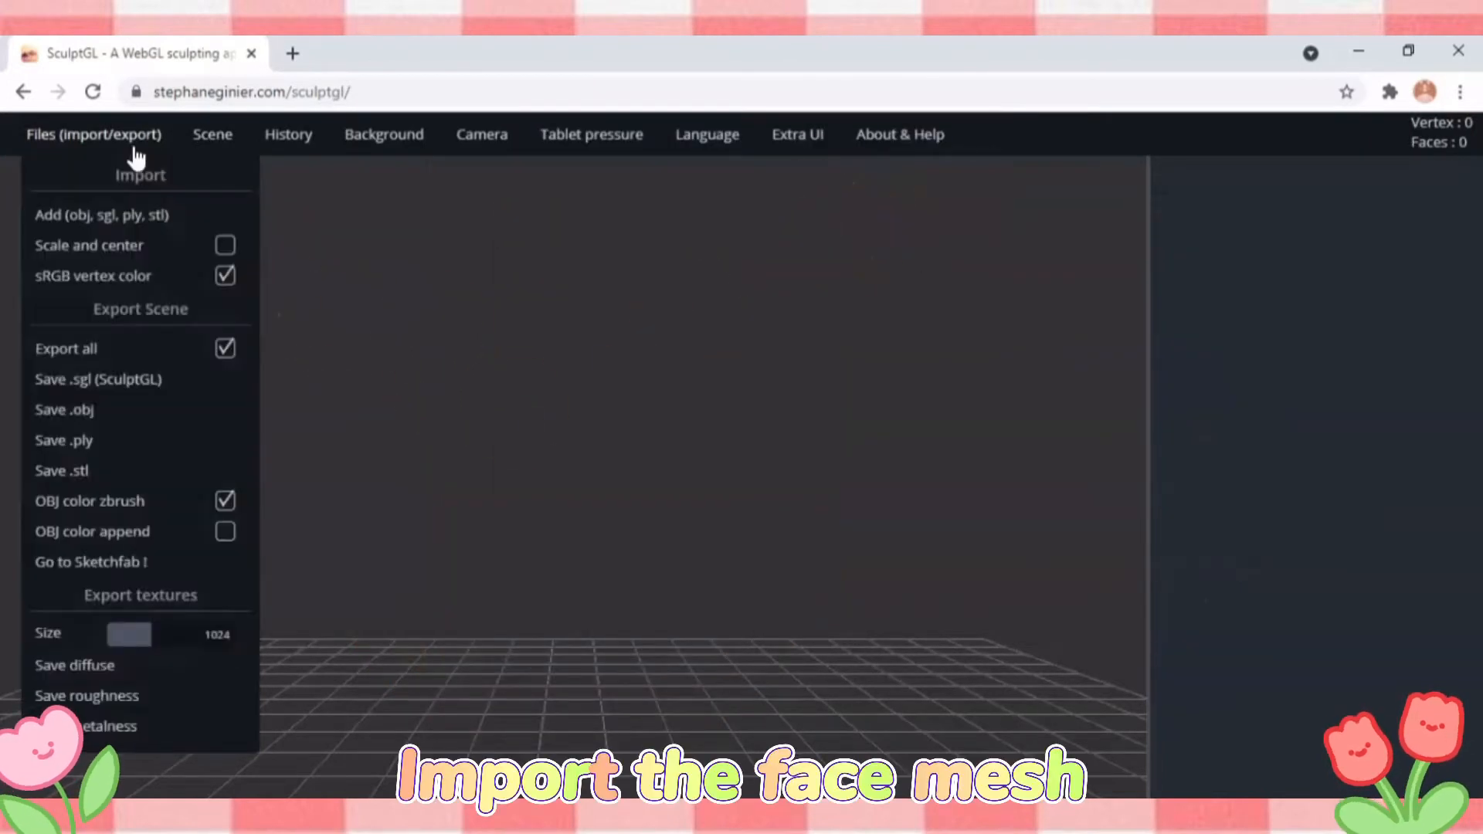
click(109, 217)
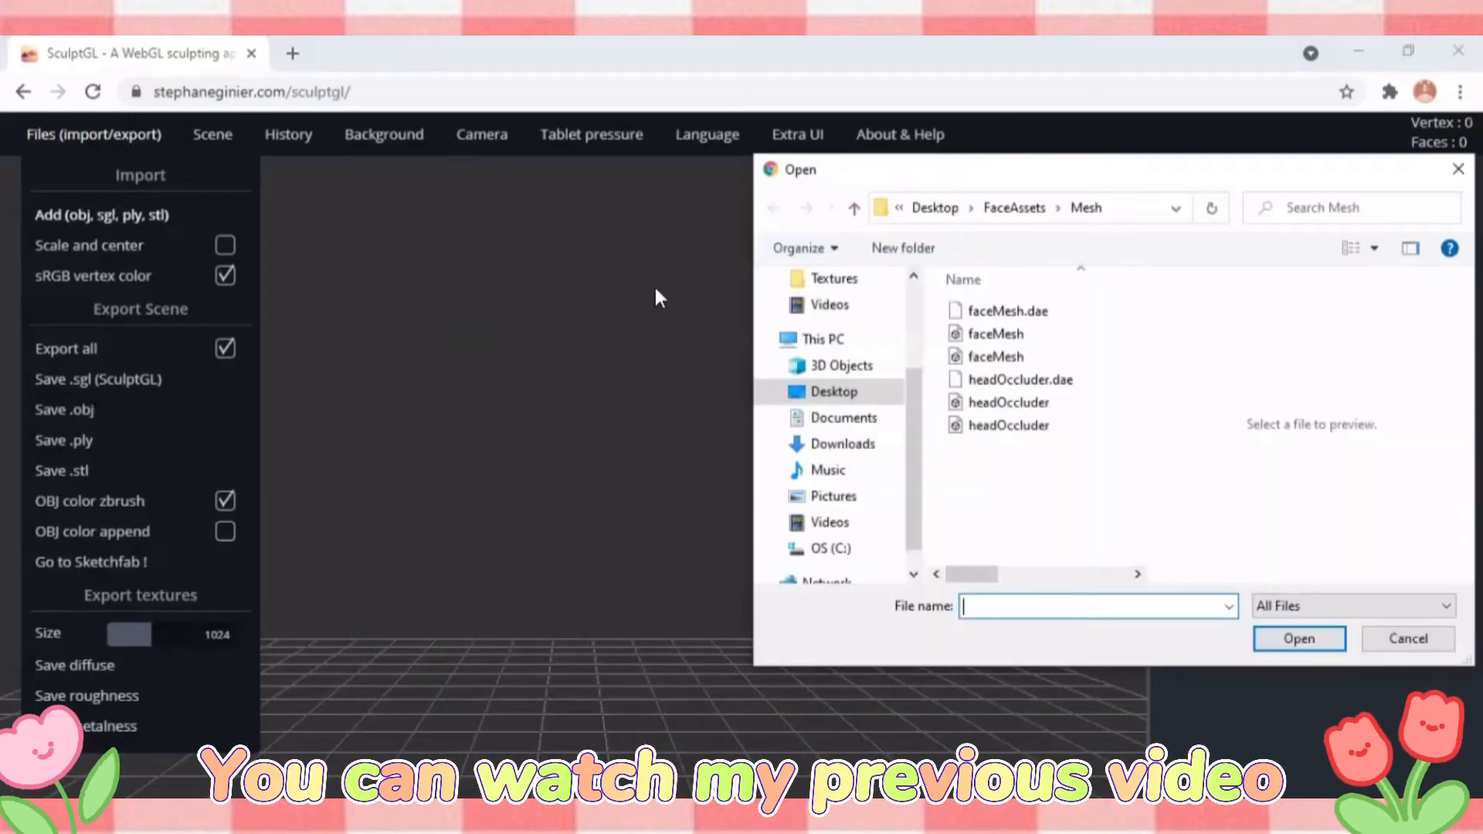
click(976, 333)
click(985, 356)
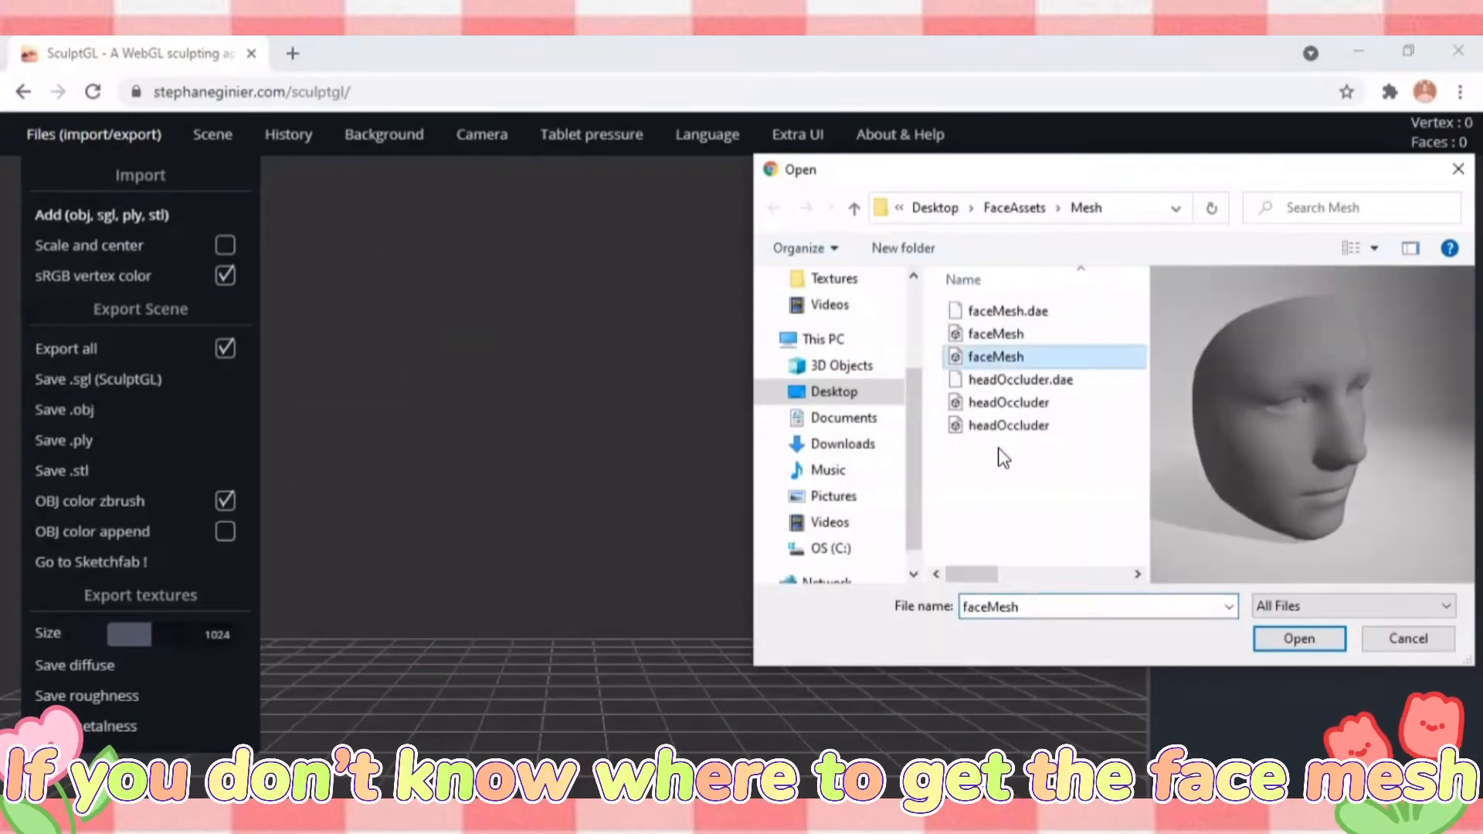
click(1272, 633)
Examine the imported face mesh from the front at several distances, from forehead to chin.
scroll(601, 619, up, 3)
scroll(948, 412, down, 2)
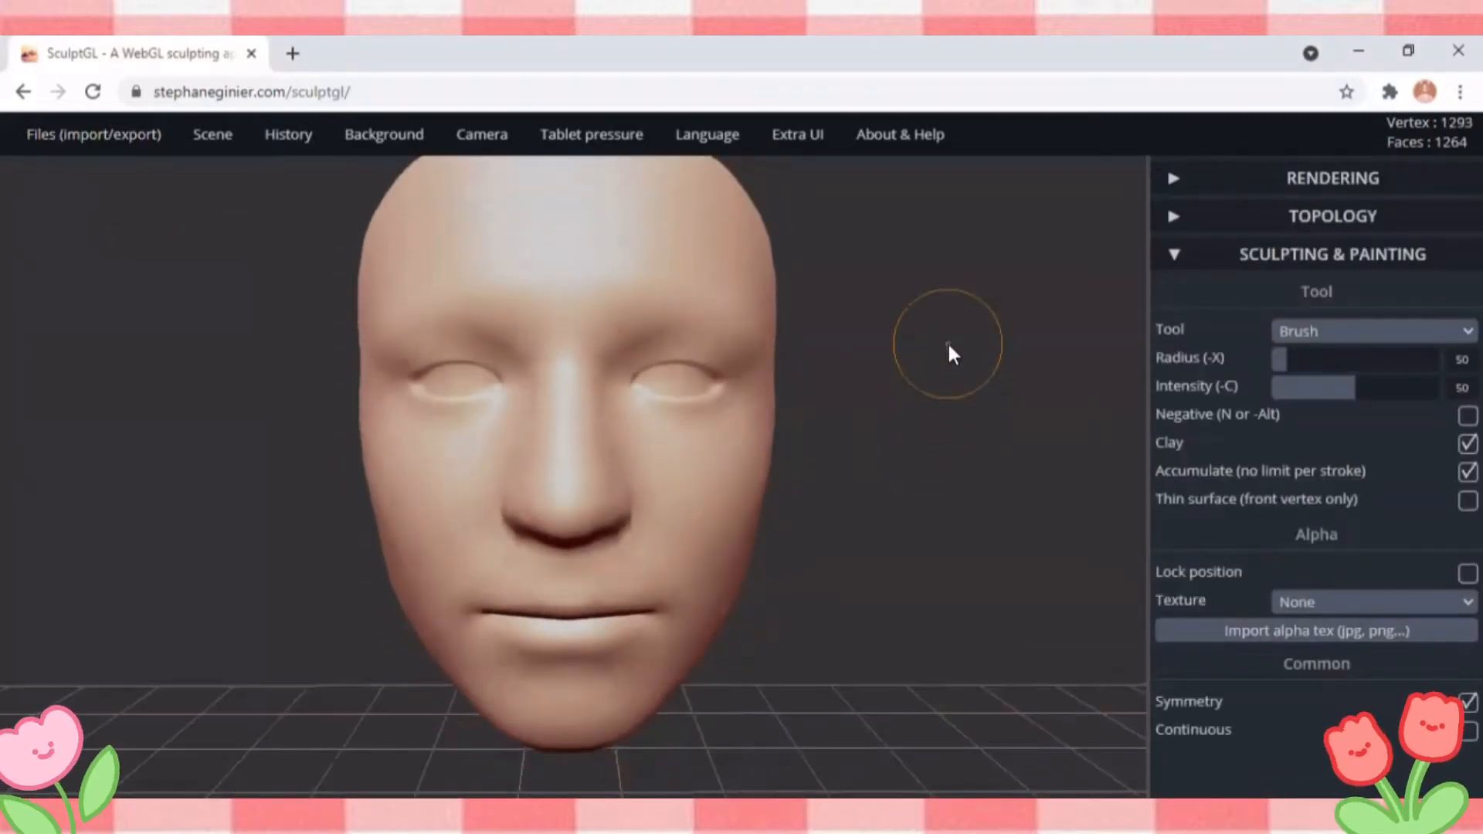
alt+drag(825, 380, 858, 415)
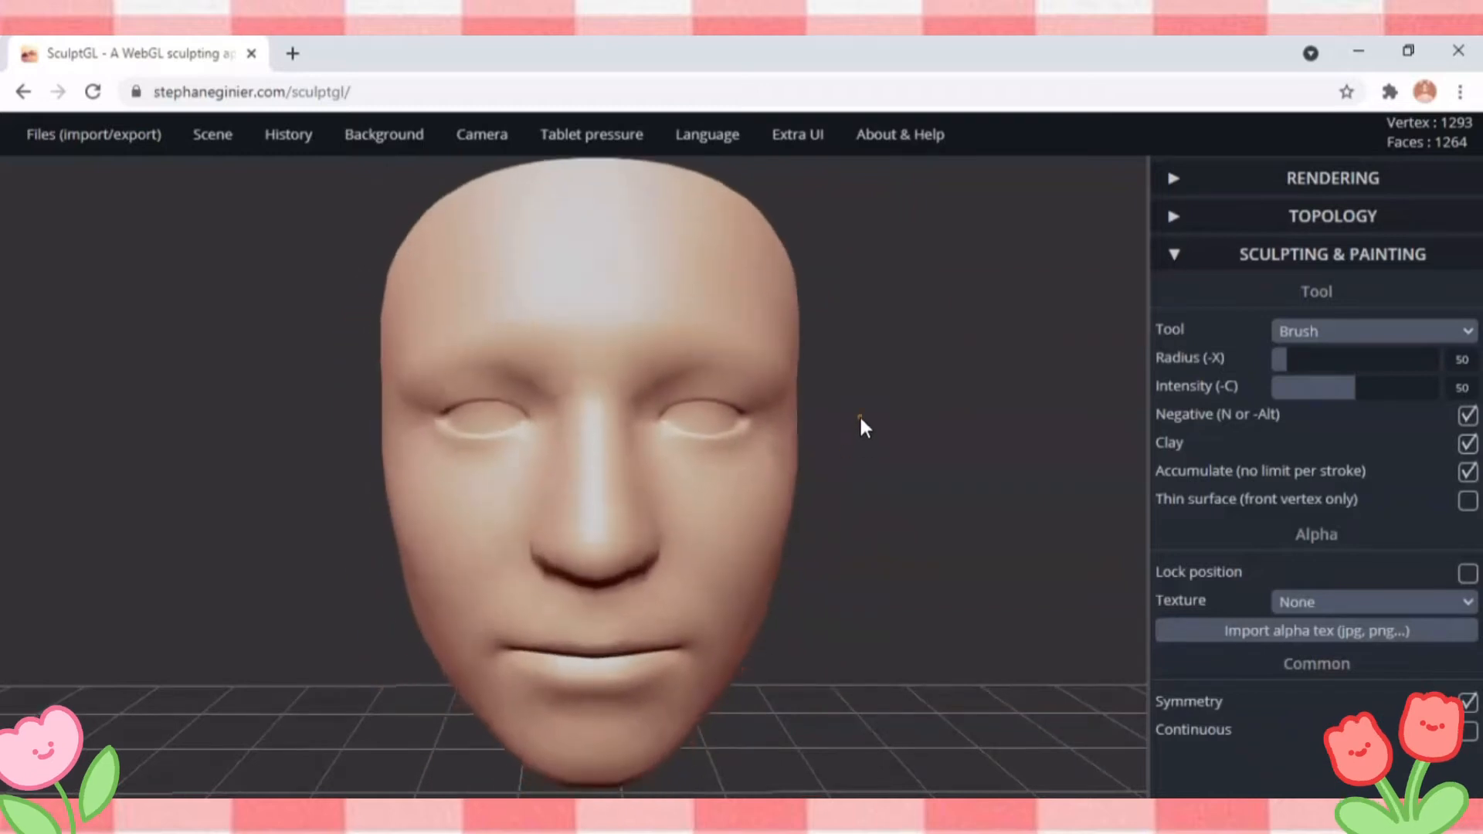
scroll(859, 416, up, 2)
drag(919, 490, 909, 491)
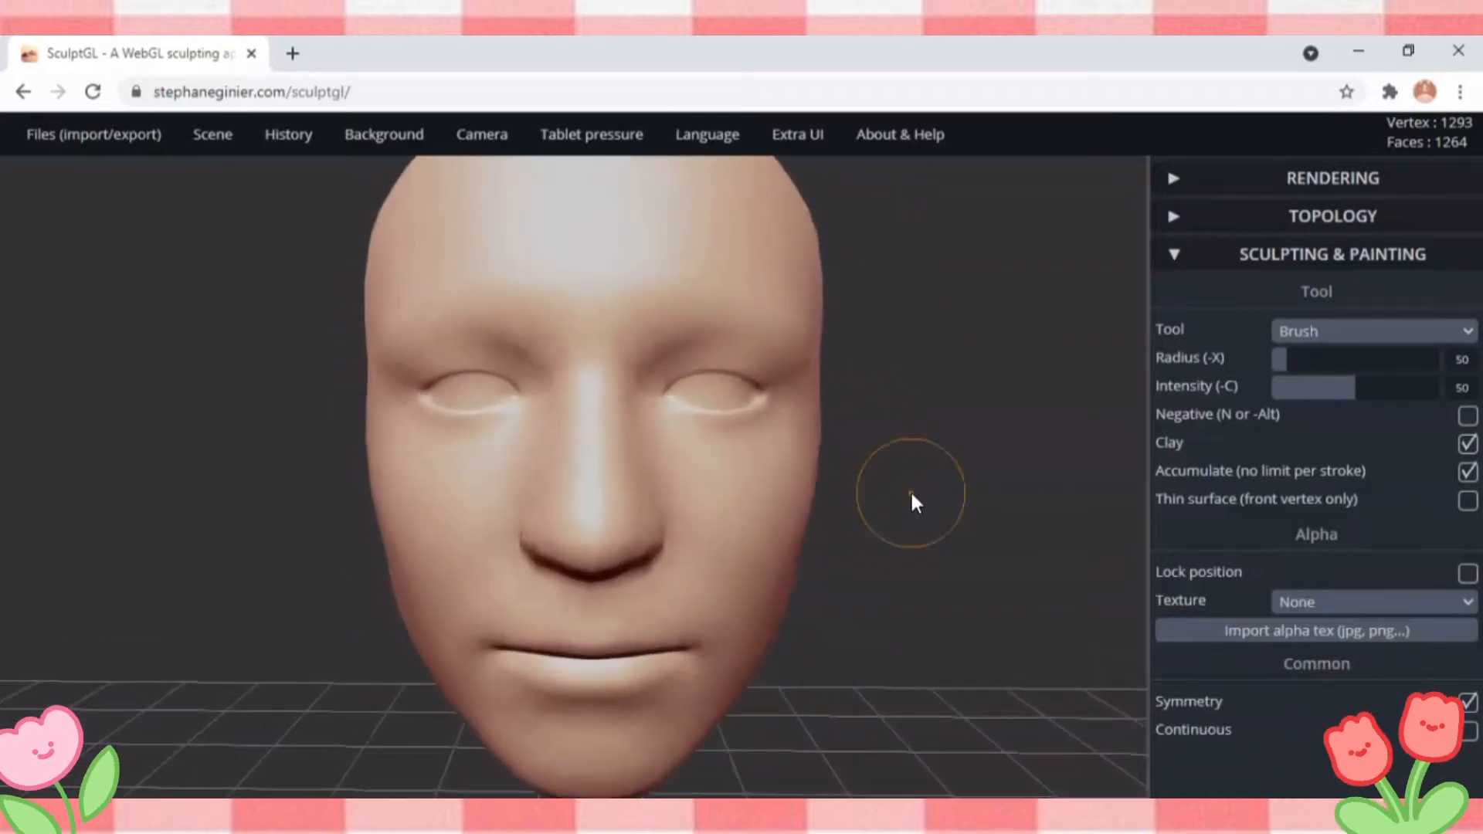
scroll(910, 491, up, 2)
scroll(946, 434, up, 1)
drag(949, 423, 960, 387)
scroll(962, 388, up, 1)
scroll(961, 379, down, 1)
scroll(960, 387, down, 2)
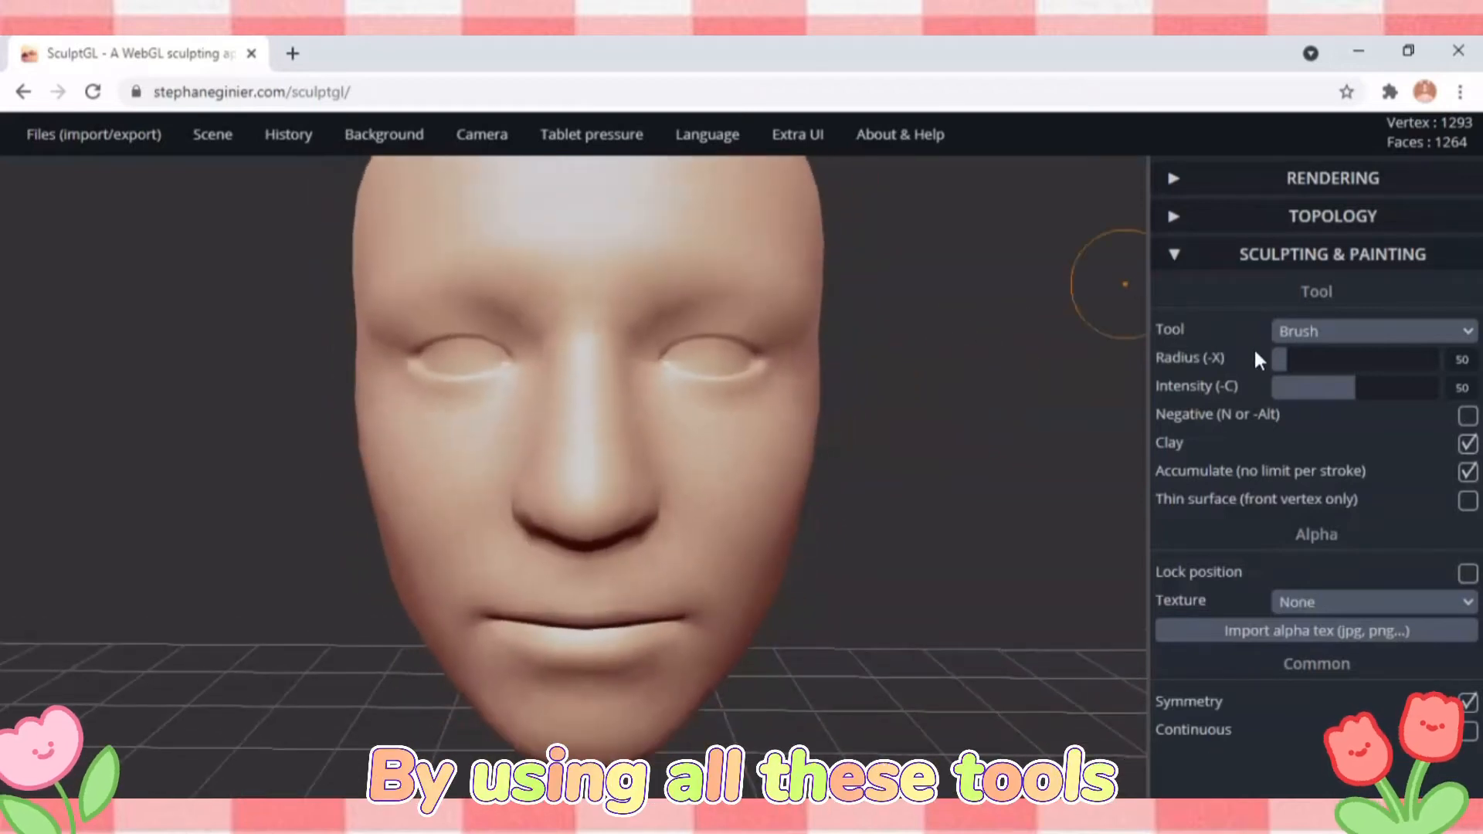
Switch the sculpting tool to Drag and set its radius to 89.
click(1282, 332)
click(1305, 506)
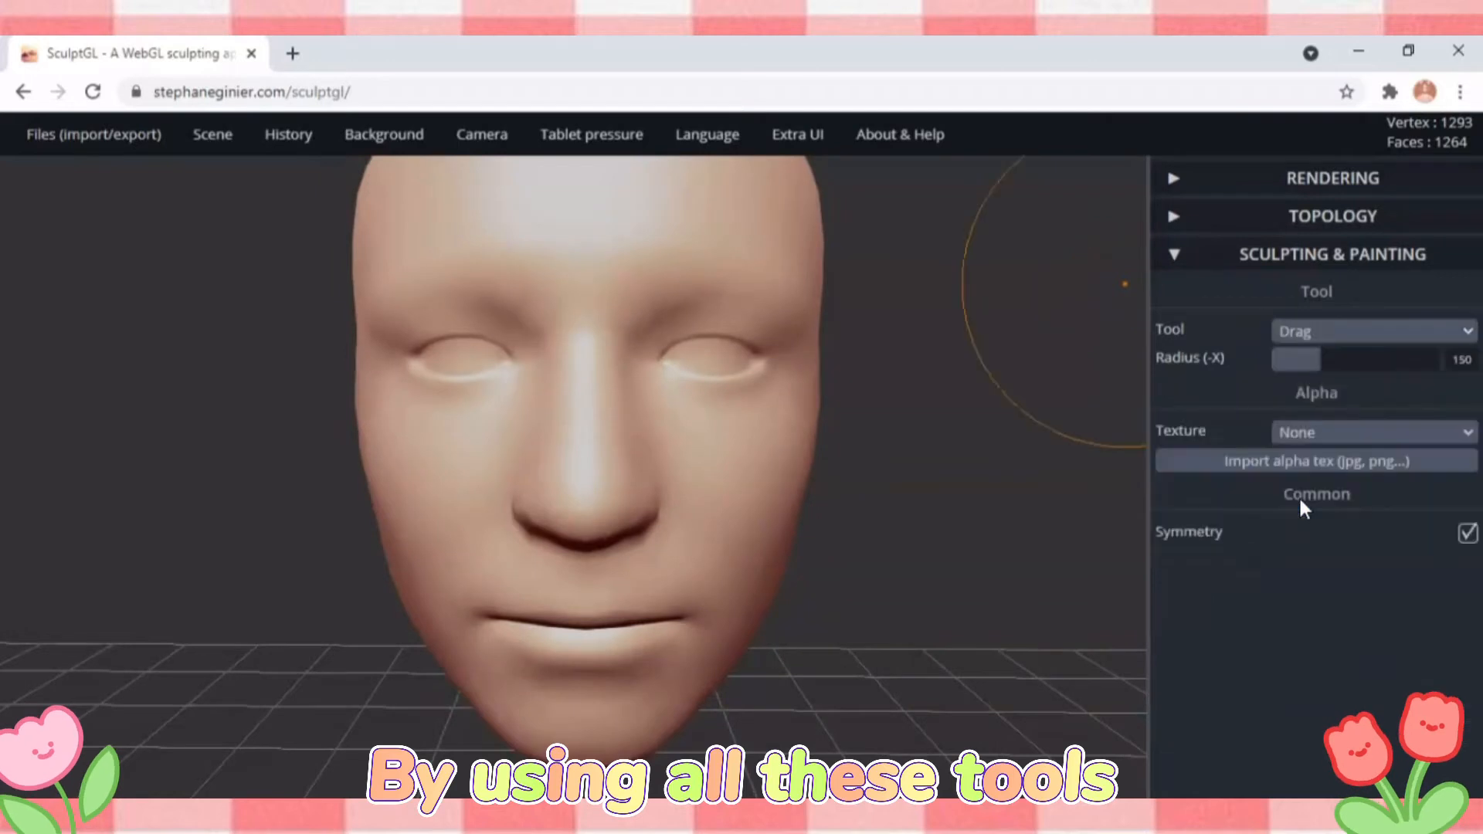
mouse_move(1317, 353)
mouse_down()
mouse_move(1287, 355)
mouse_move(1303, 365)
mouse_up()
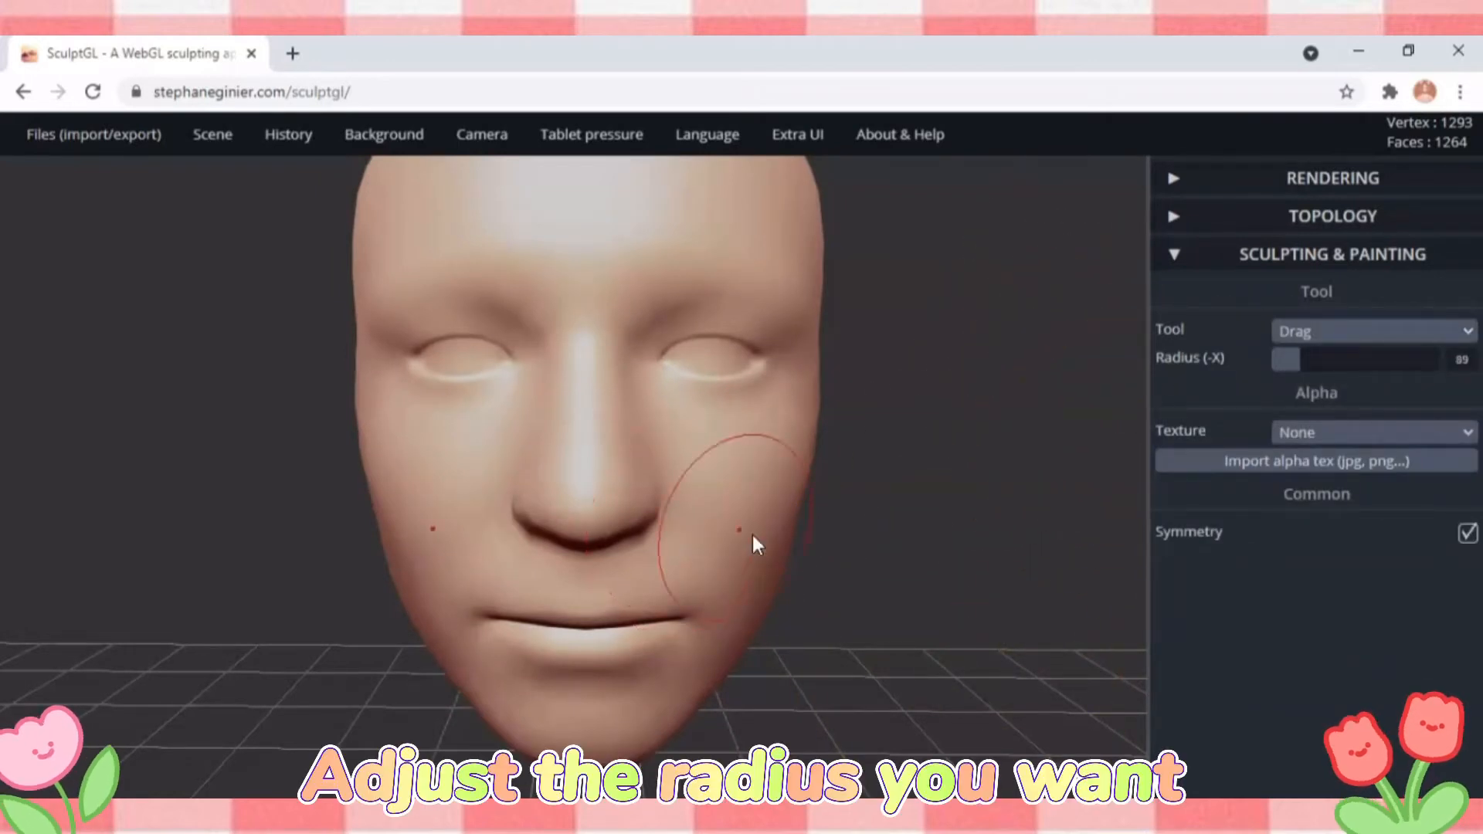
Slim the lower face by pulling the jawline and the sides of the chin inward with symmetry on.
scroll(791, 544, down, 1)
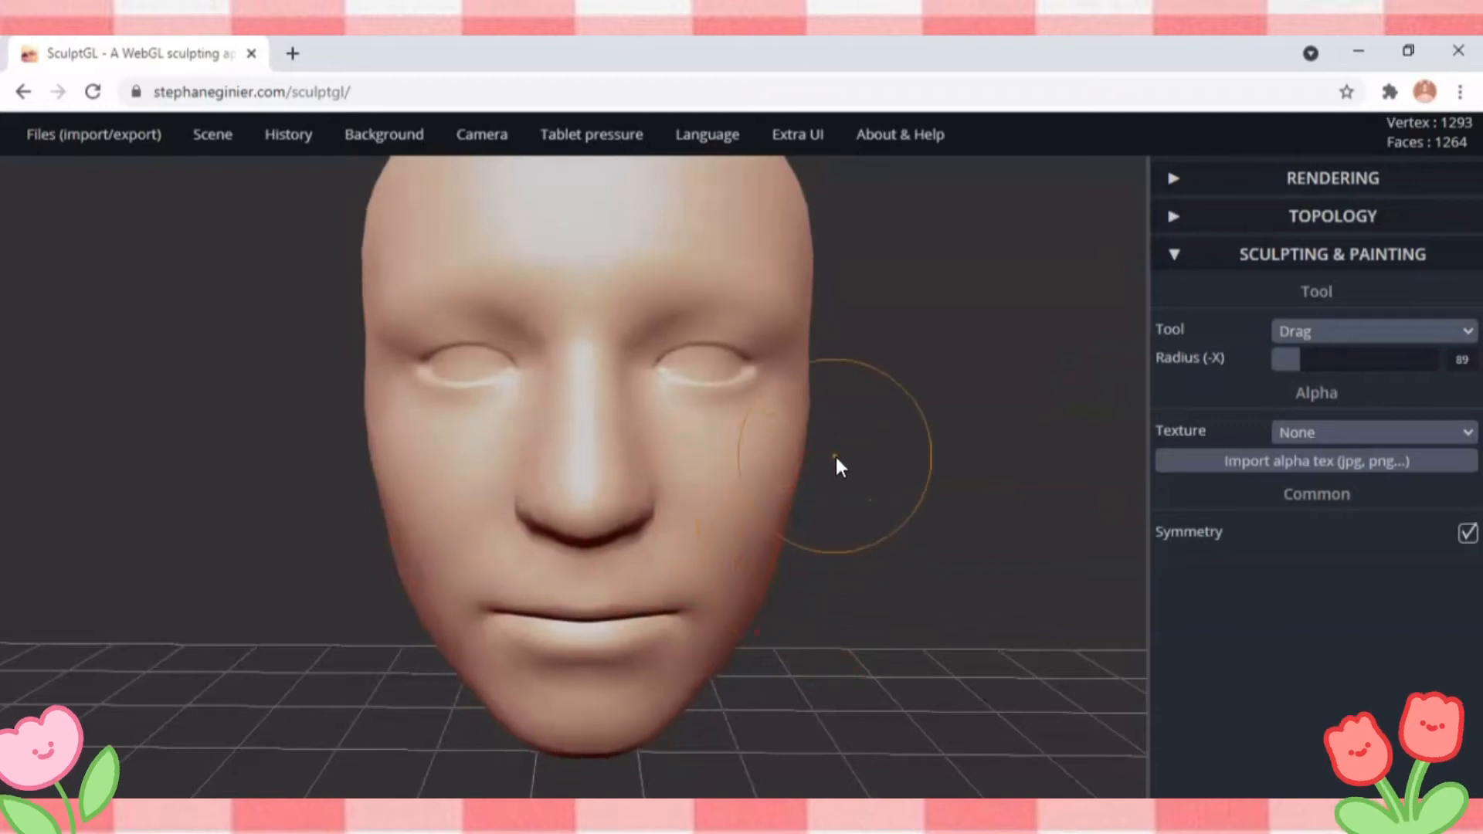
middle_drag(835, 457, 843, 496)
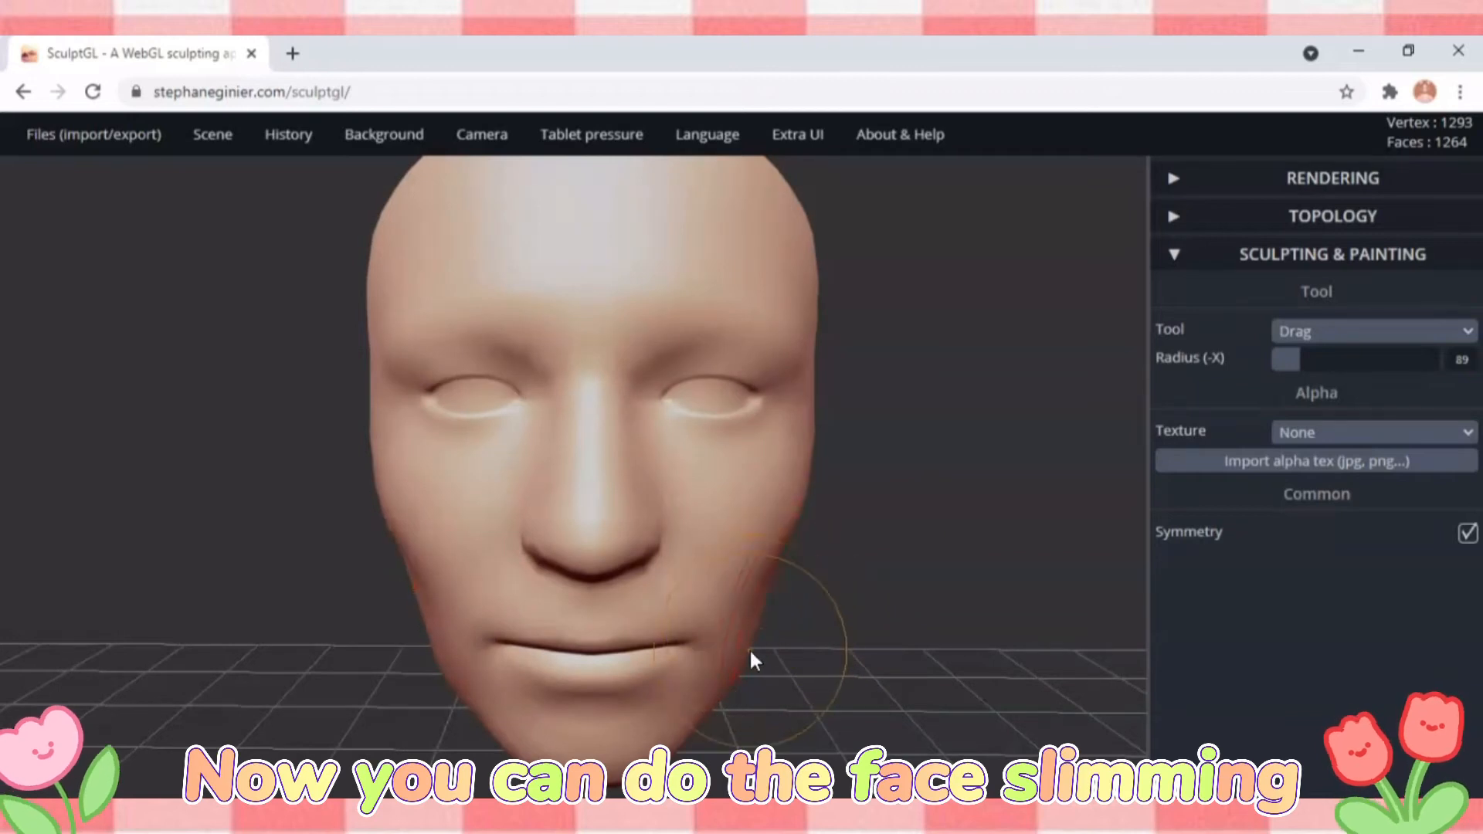
drag(445, 663, 456, 661)
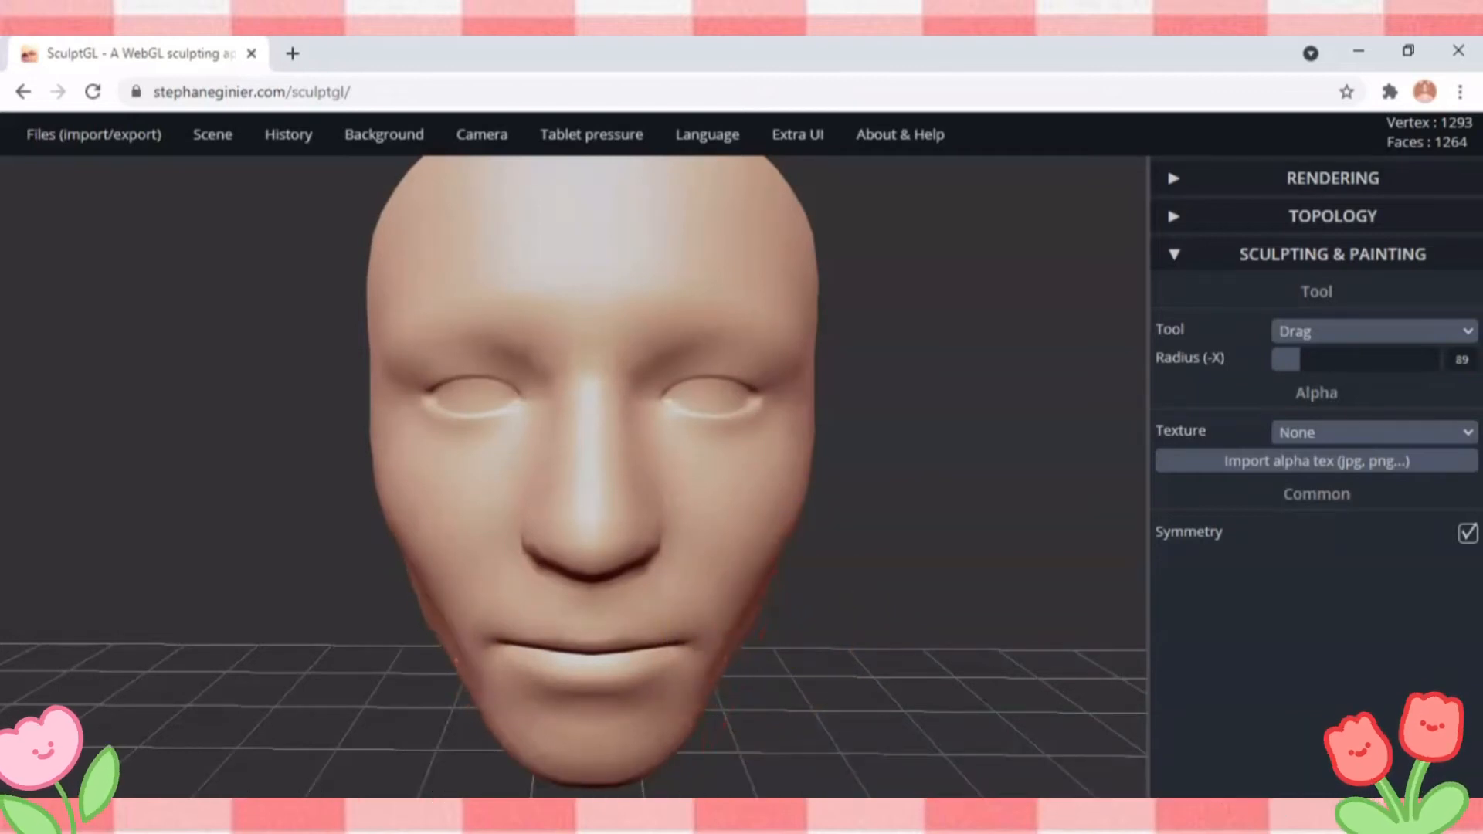
drag(703, 724, 690, 726)
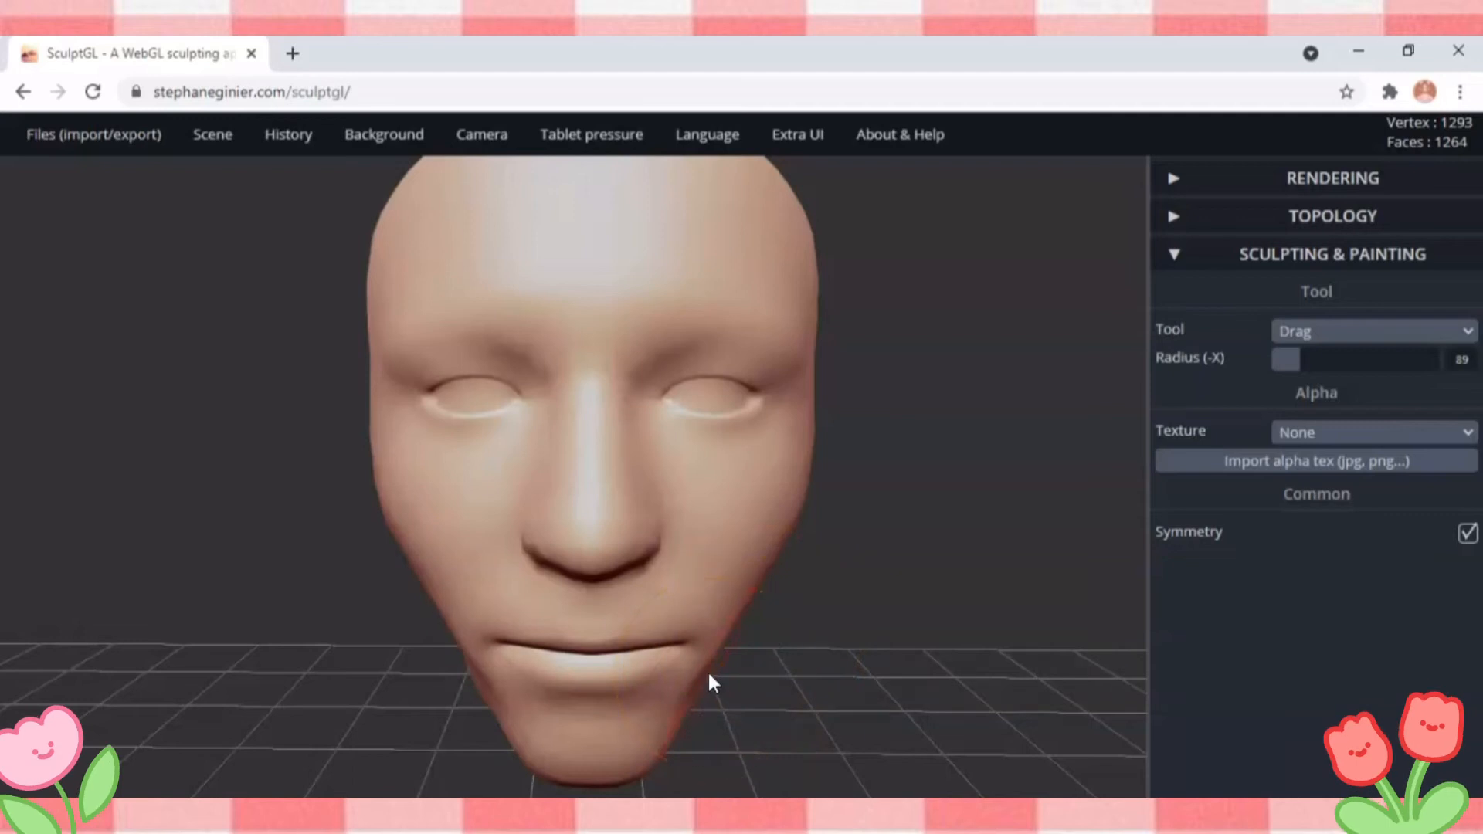
Narrow the nose by pulling the nostrils and the sides of the bridge toward the centre.
scroll(688, 406, up, 5)
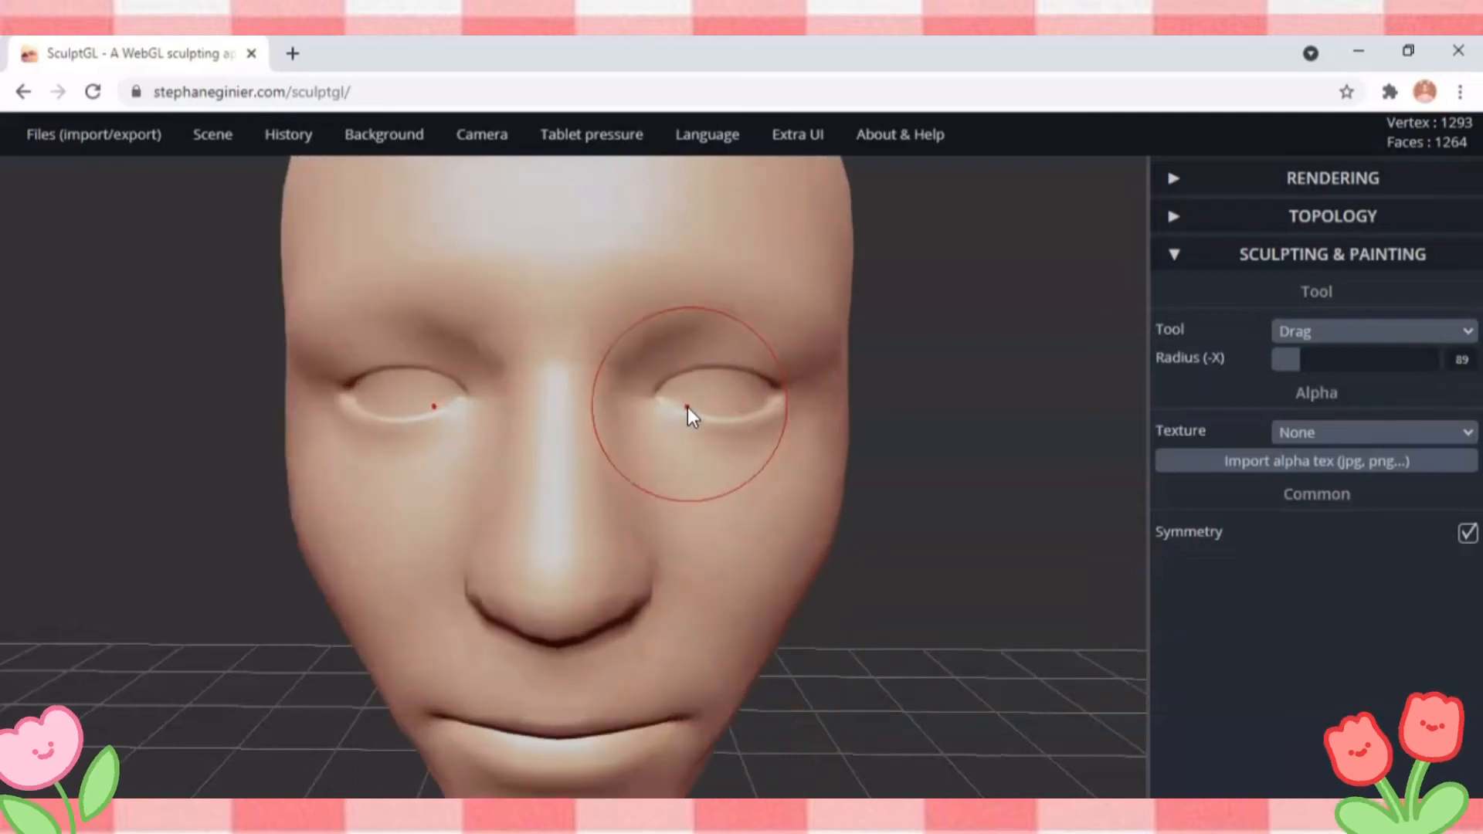
scroll(701, 428, down, 5)
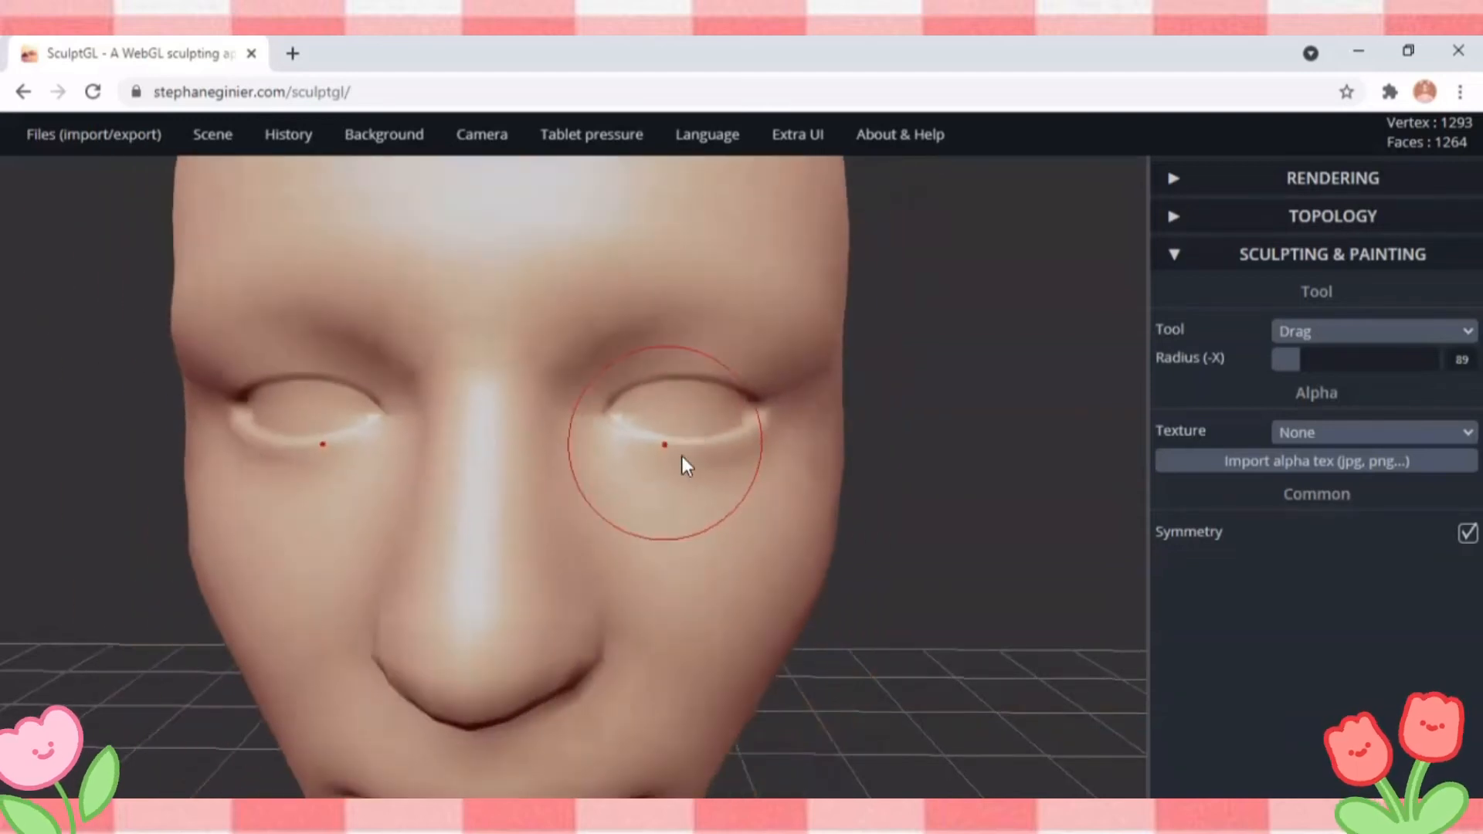
drag(572, 561, 544, 562)
drag(483, 476, 495, 475)
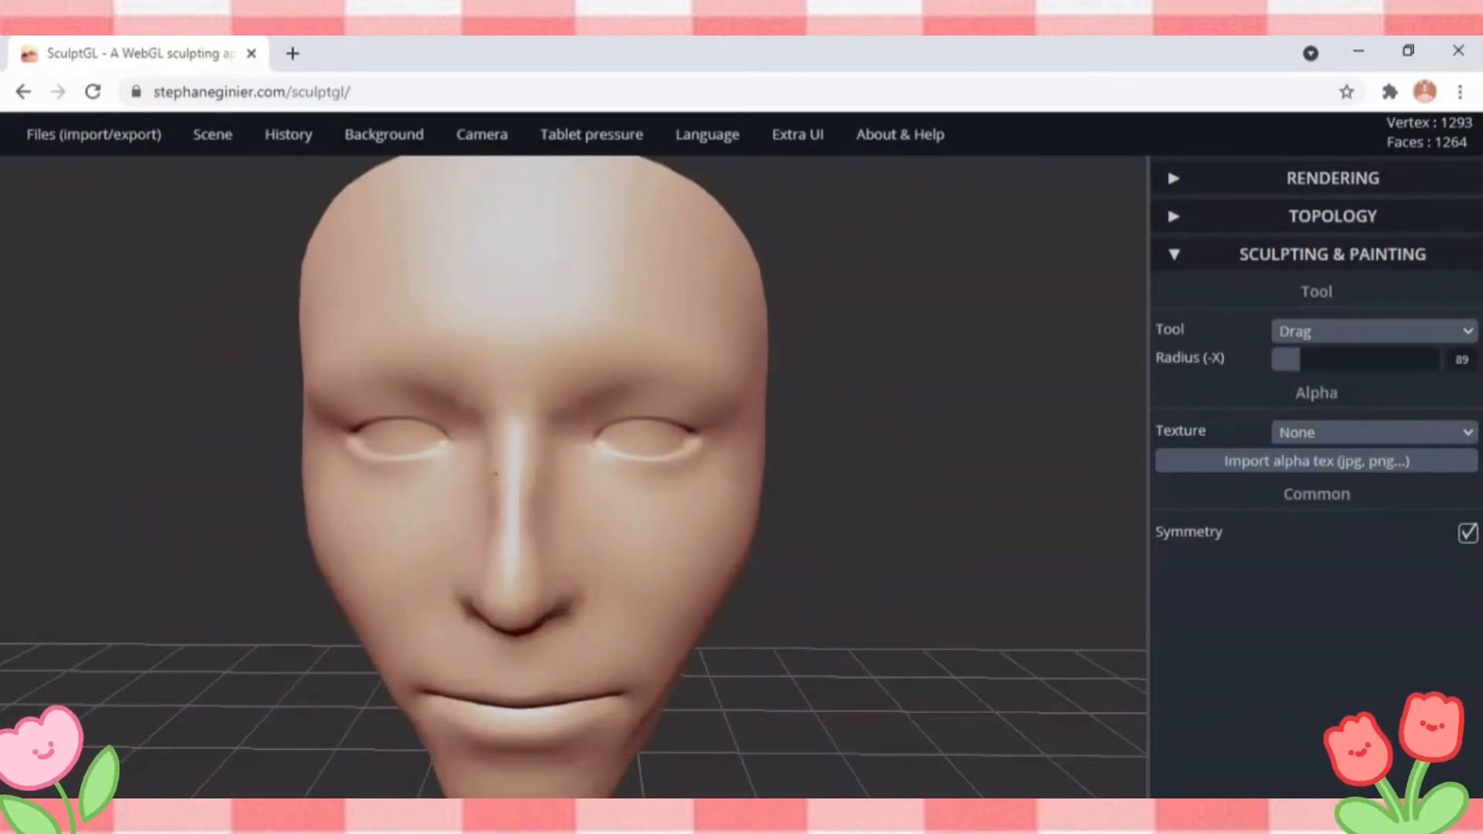
Enlarge the eyes downward by pulling the outer, middle and inner parts of the lower eyelid down.
scroll(706, 460, up, 6)
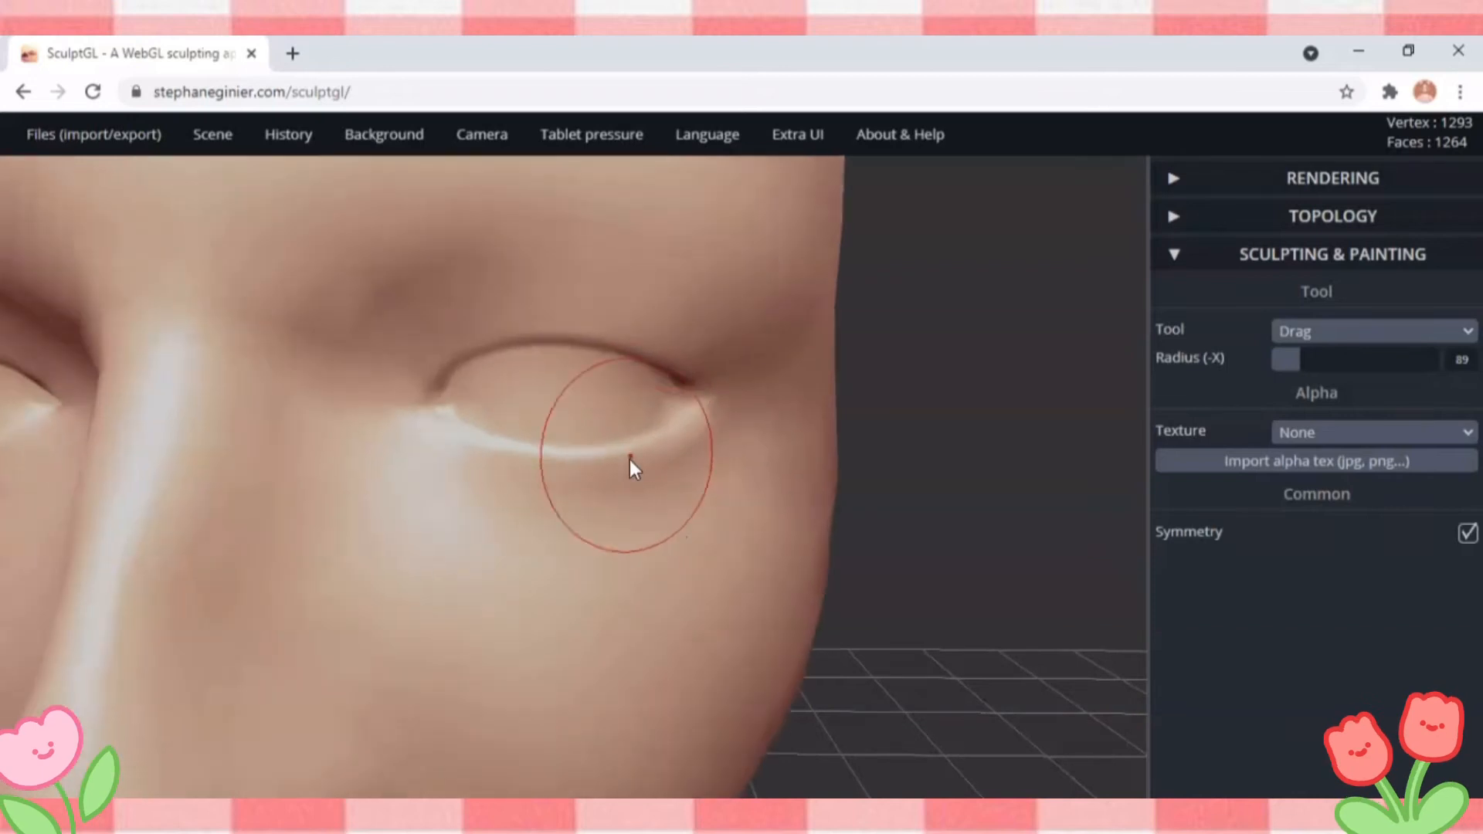
drag(648, 444, 656, 506)
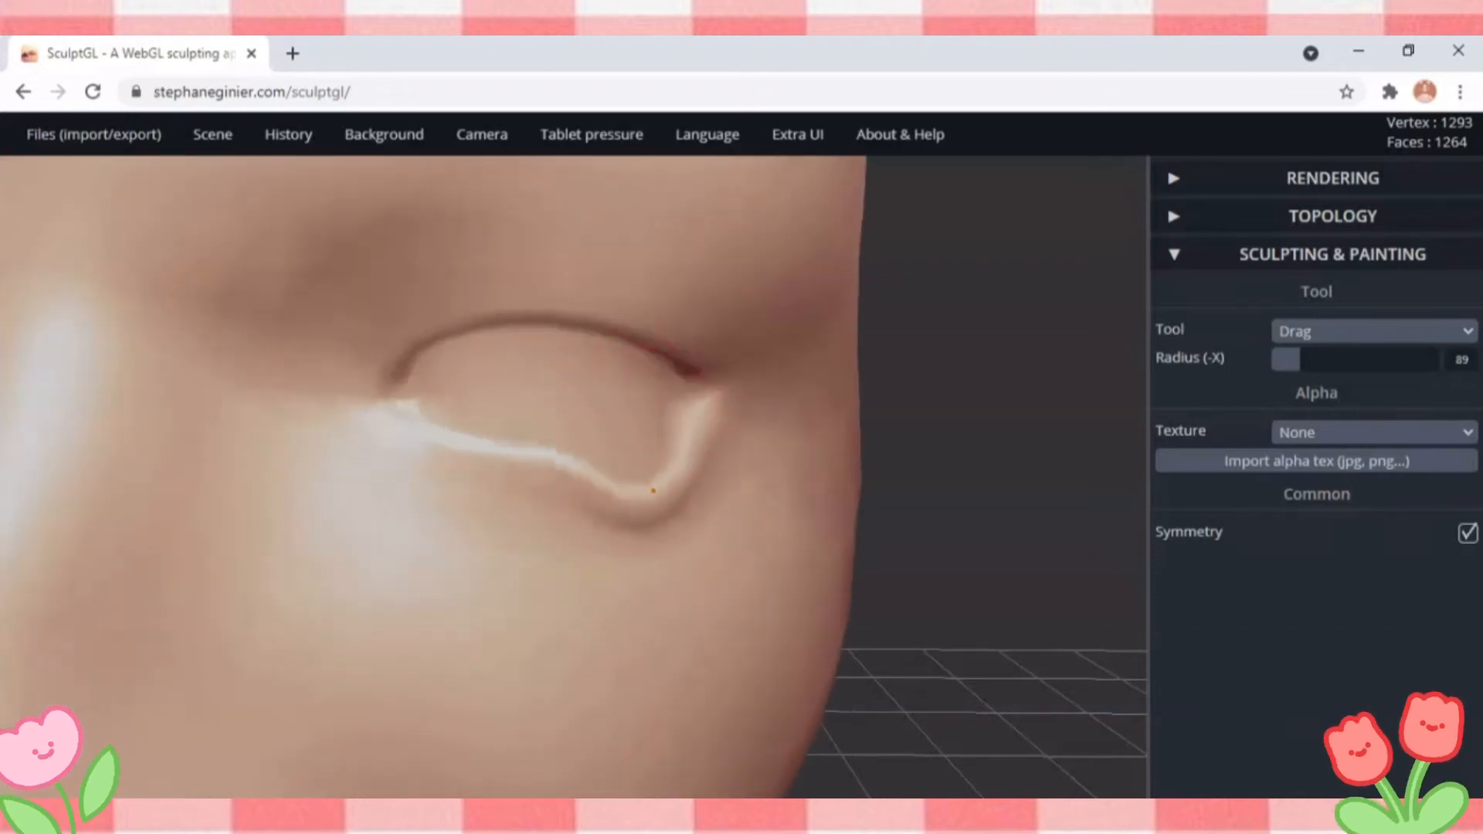
drag(546, 452, 552, 506)
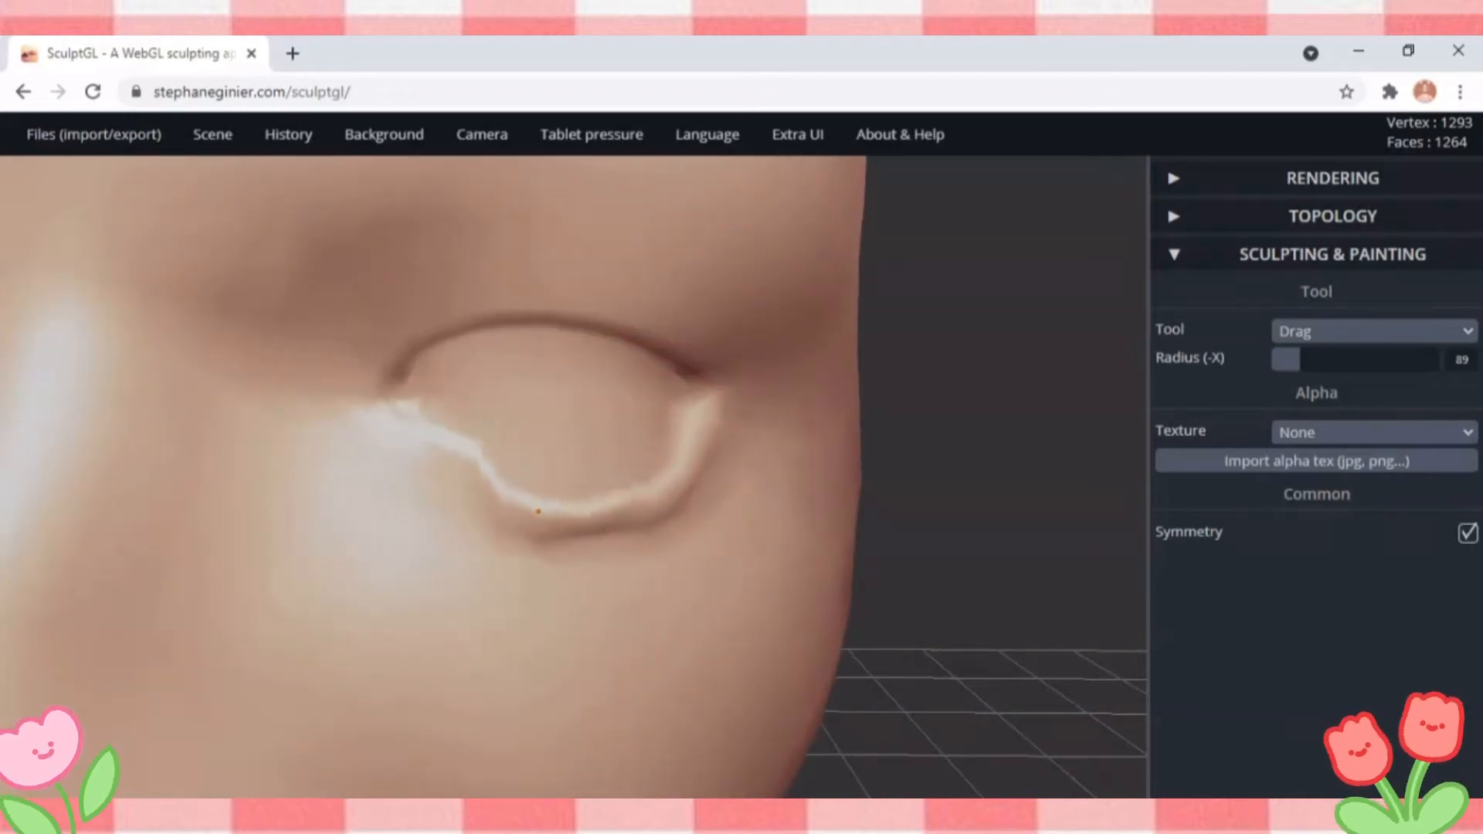
drag(451, 444, 414, 497)
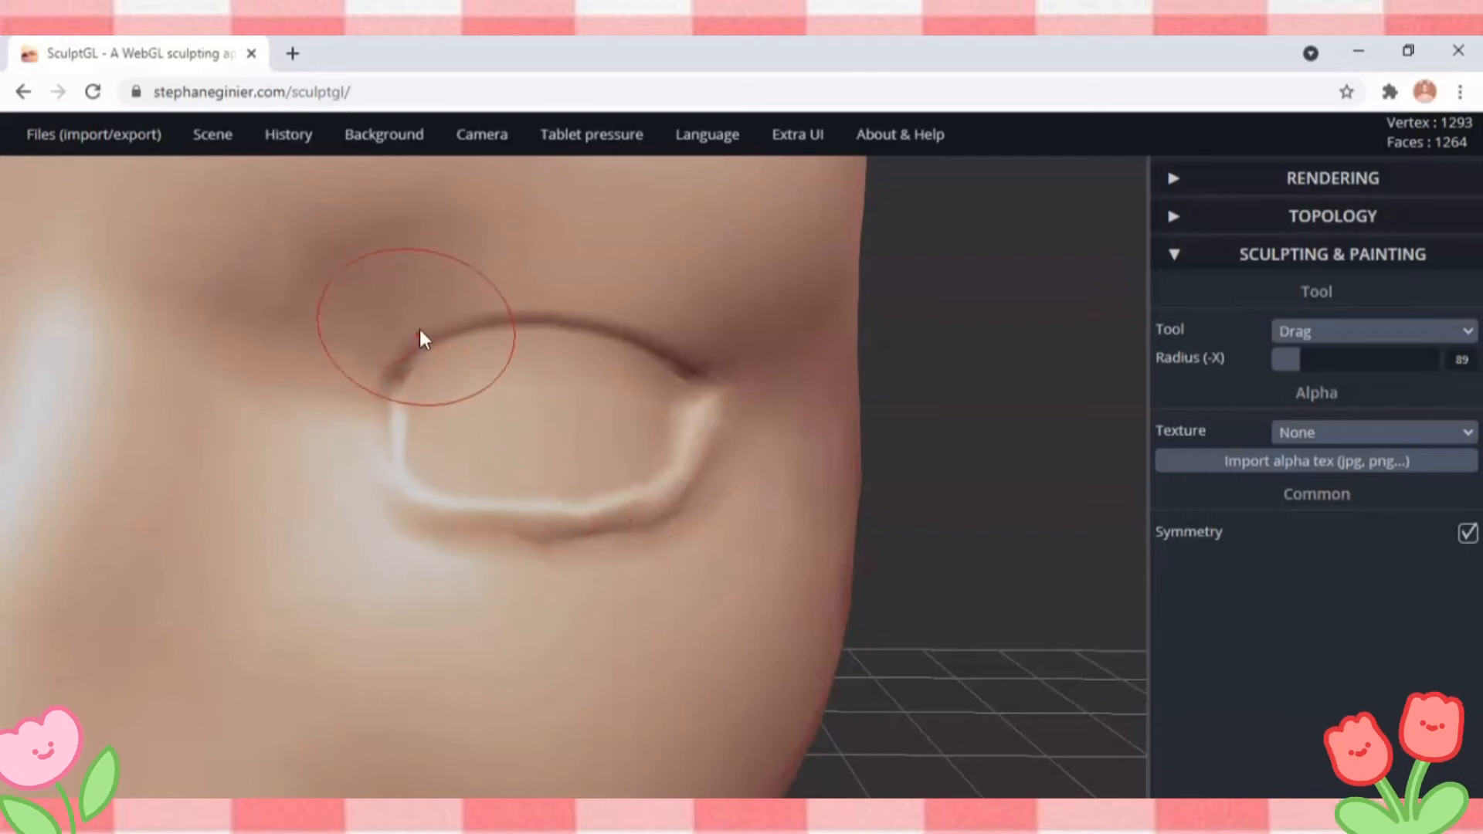
Raise the upper eyelid and stretch the eye's outer and inner corners outward to widen the eyes.
mouse_move(433, 340)
mouse_down()
mouse_move(425, 309)
mouse_move(521, 279)
mouse_move(581, 281)
mouse_up()
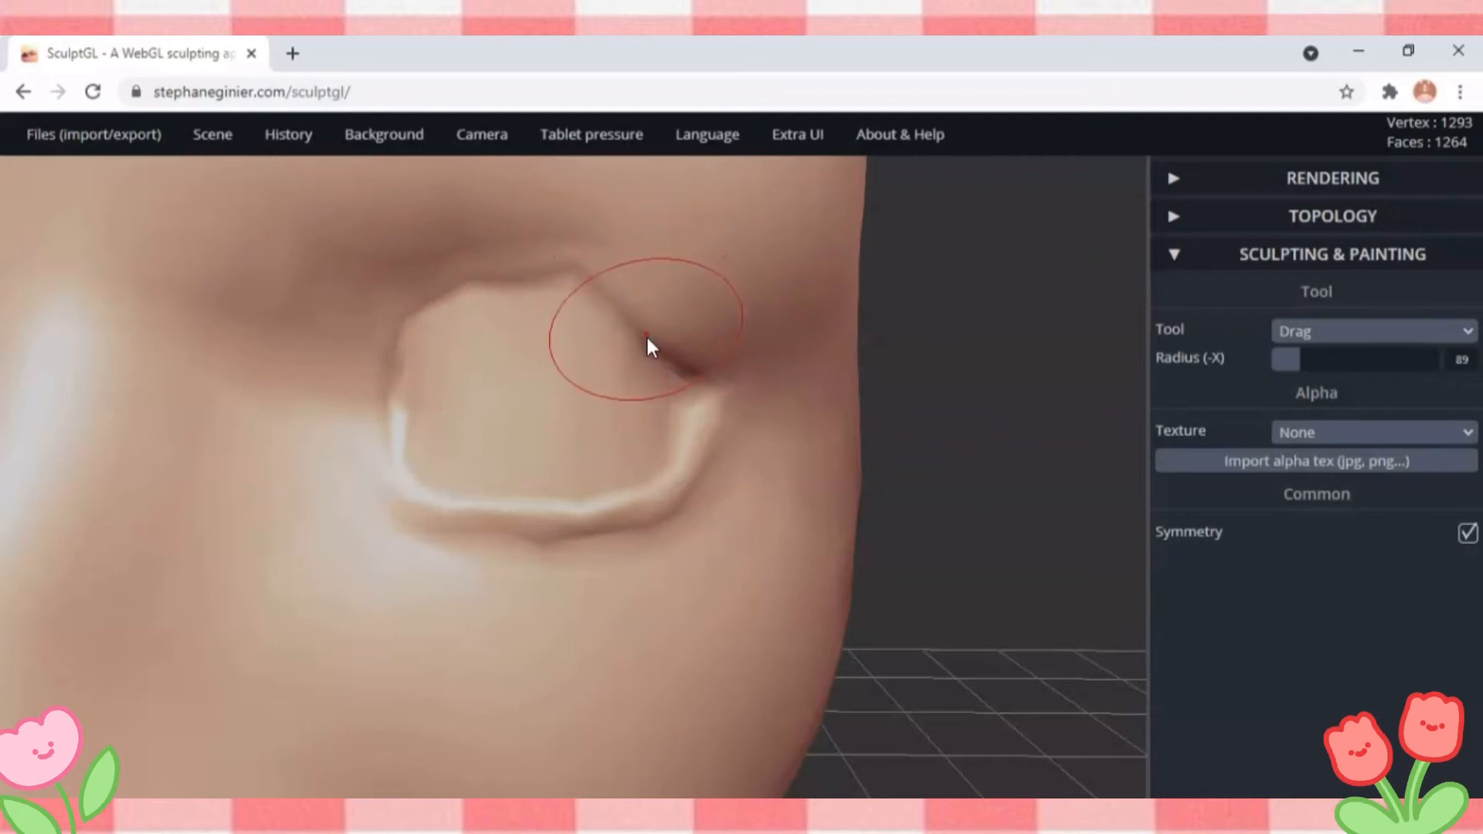
drag(646, 337, 667, 315)
drag(703, 398, 722, 380)
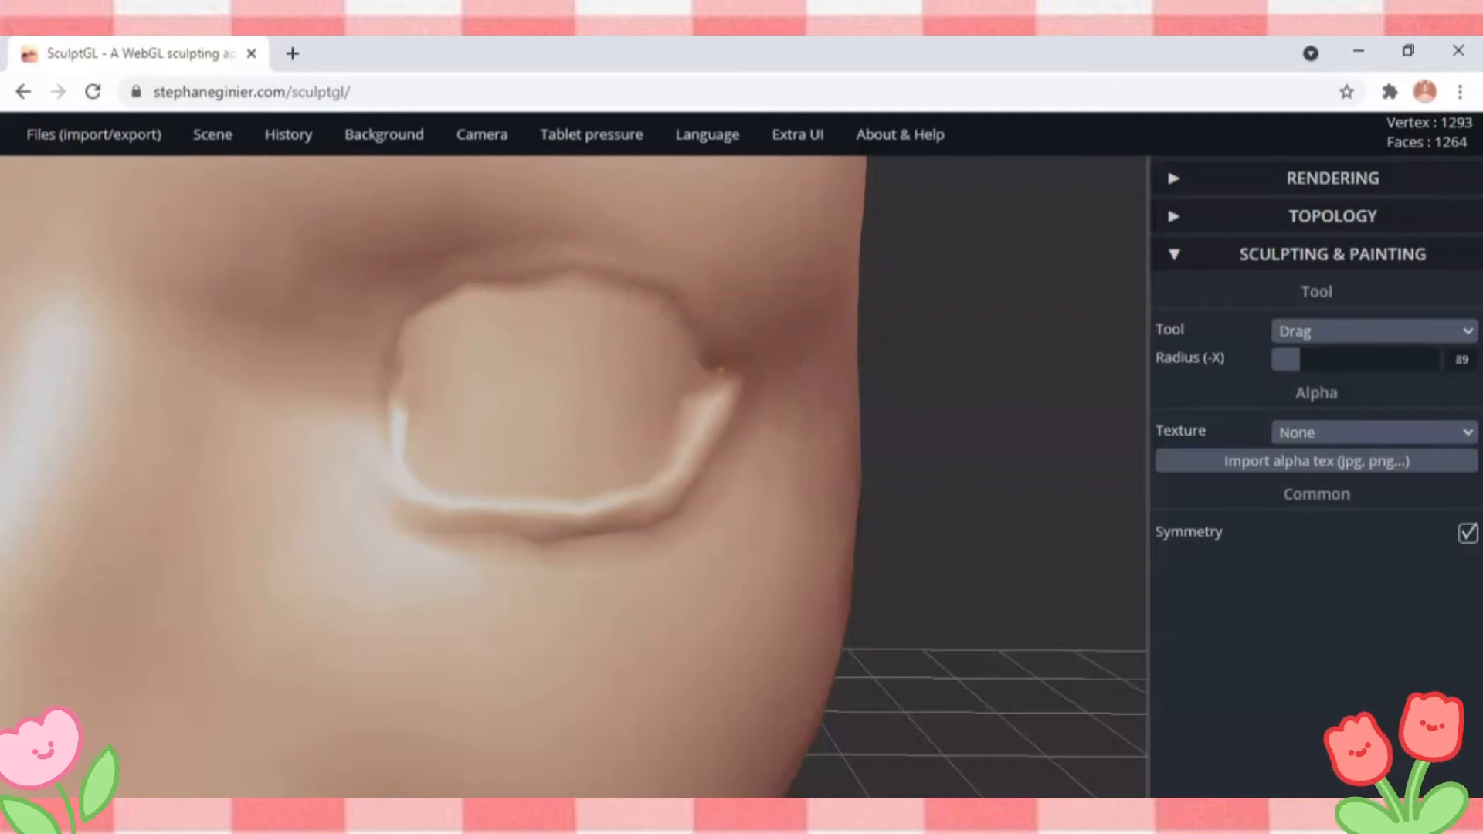
drag(407, 387, 304, 397)
mouse_move(393, 331)
mouse_down()
mouse_move(405, 301)
mouse_move(343, 343)
mouse_up()
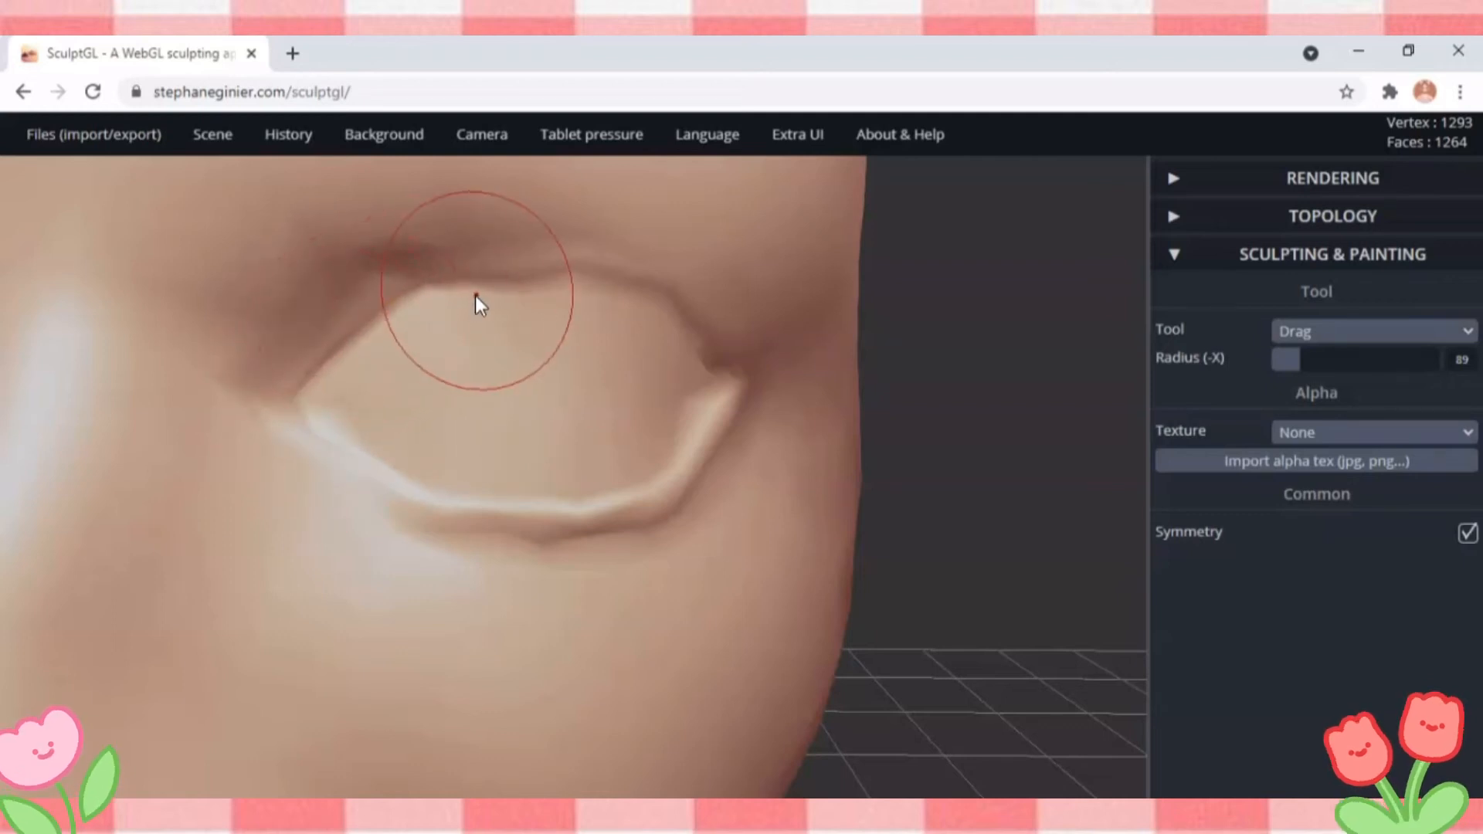
Export the sculpted face mesh from SculptGL as an OBJ file.
drag(367, 473, 346, 498)
scroll(350, 507, down, 10)
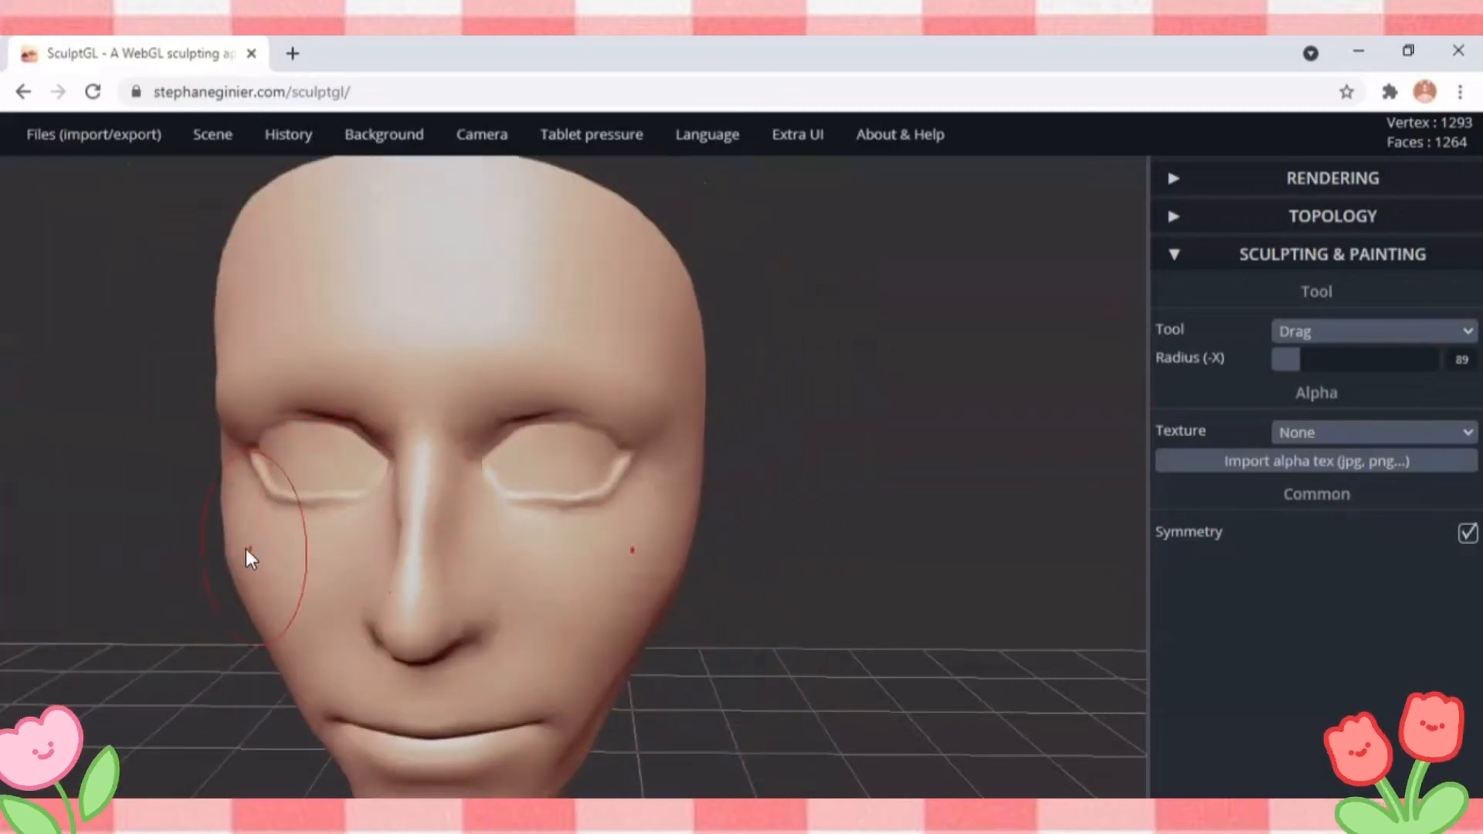
mouse_move(199, 553)
mouse_down()
mouse_move(149, 649)
mouse_move(210, 651)
mouse_move(190, 642)
mouse_up()
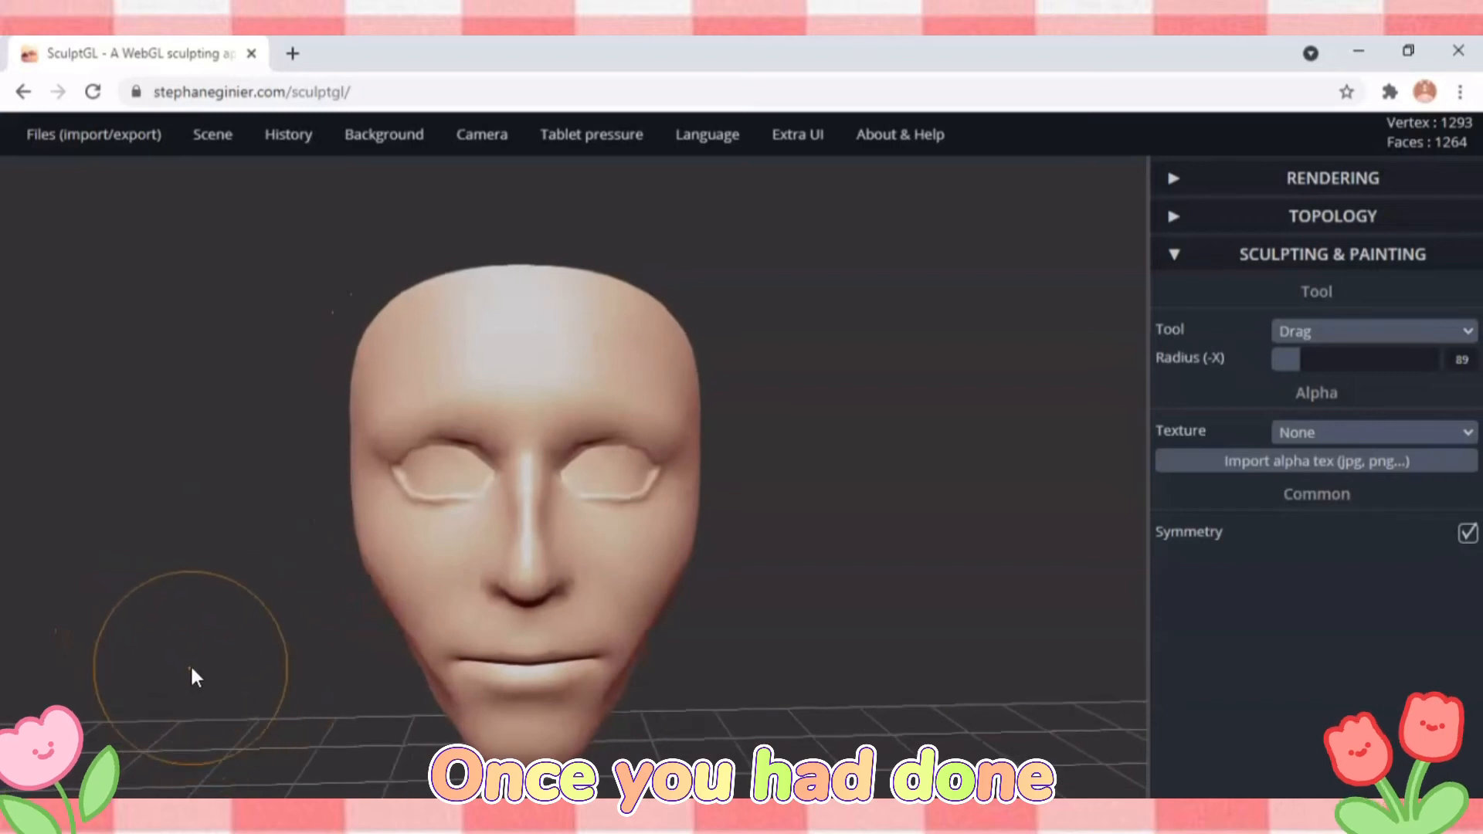
click(142, 139)
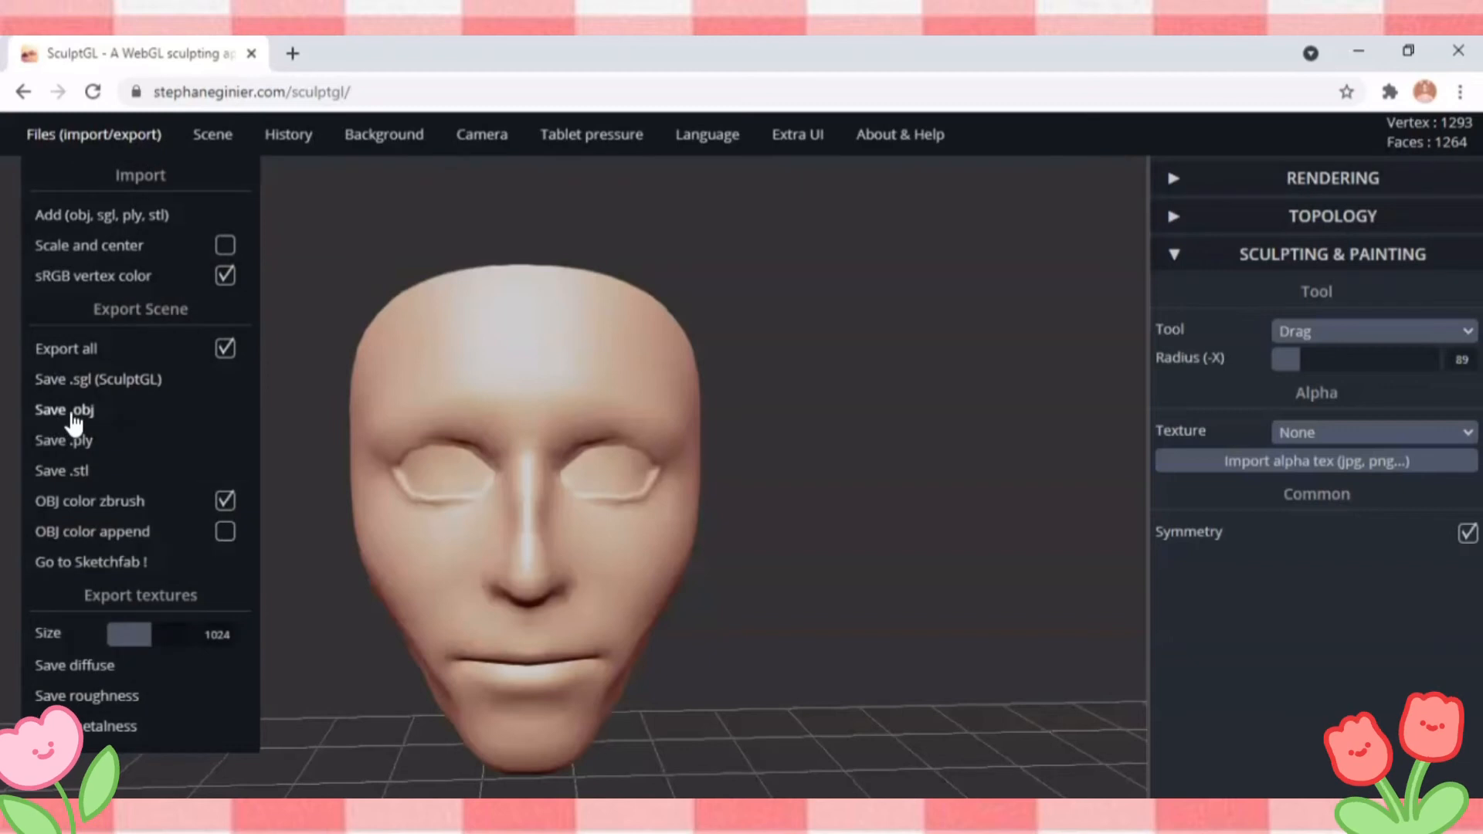
click(73, 417)
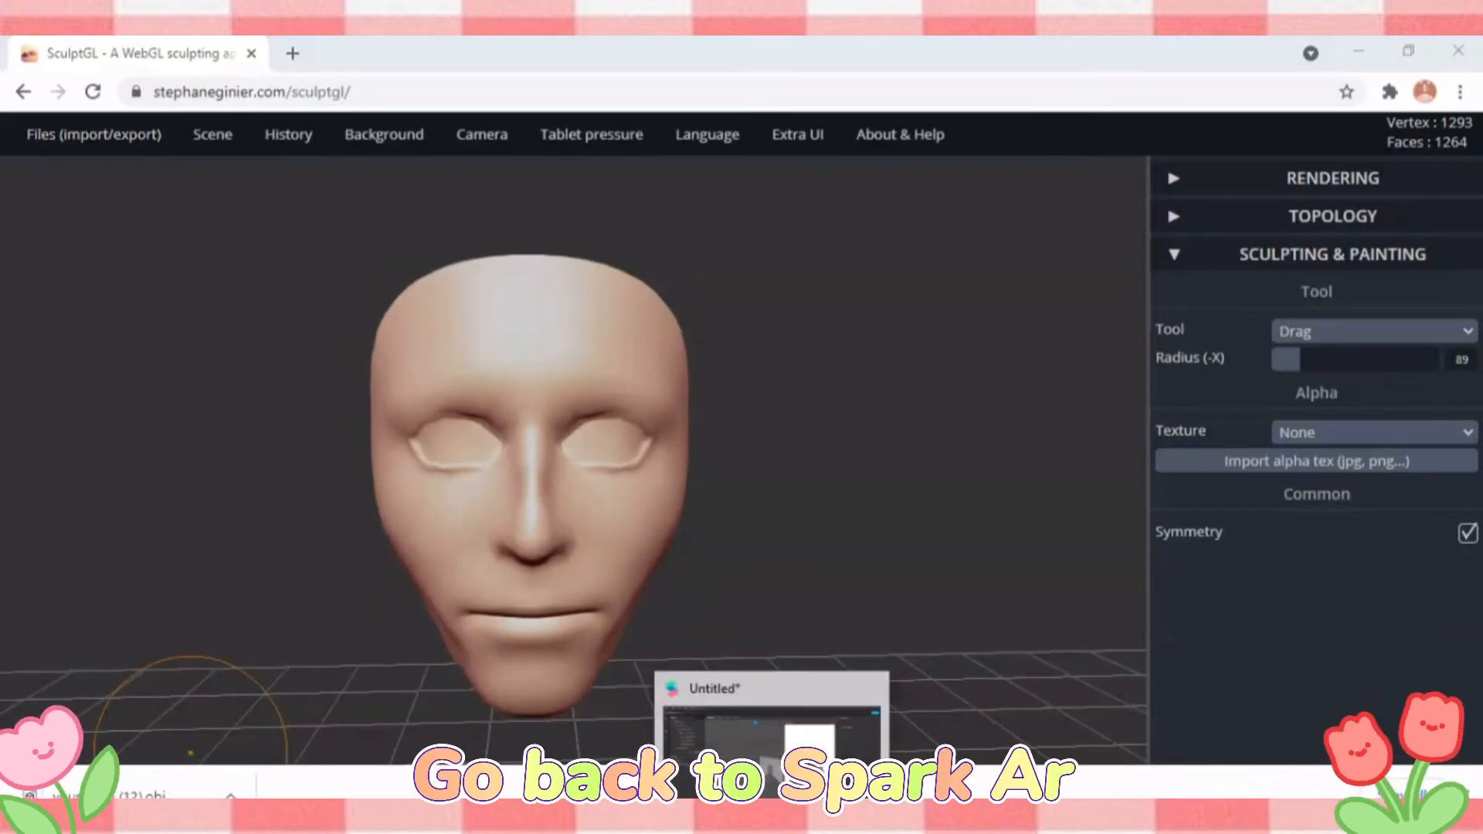
Switch to Spark AR Studio and add a face mesh under faceTracker0.
click(768, 734)
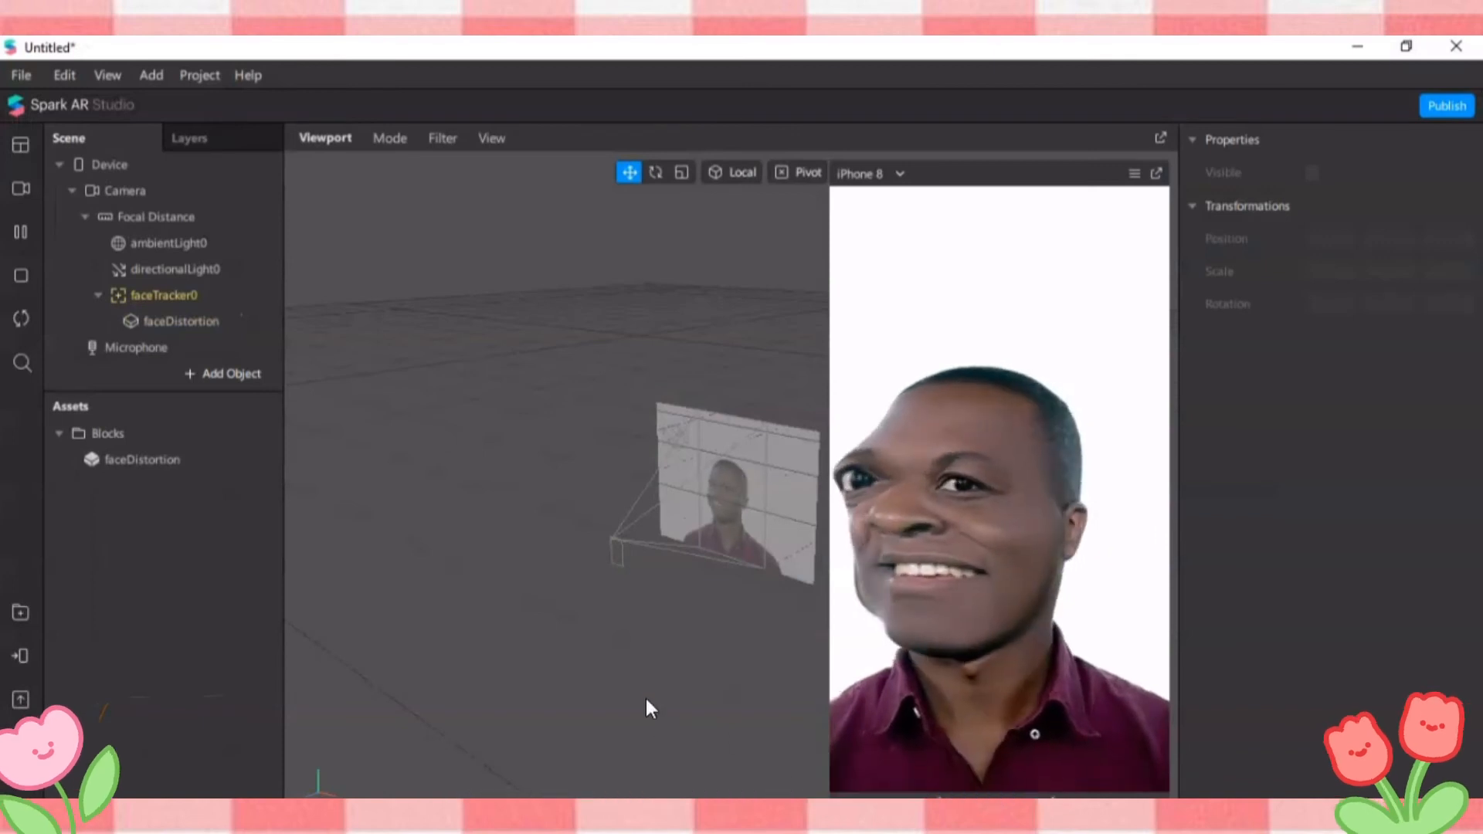
click(190, 296)
right_click(190, 297)
mouse_move(224, 318)
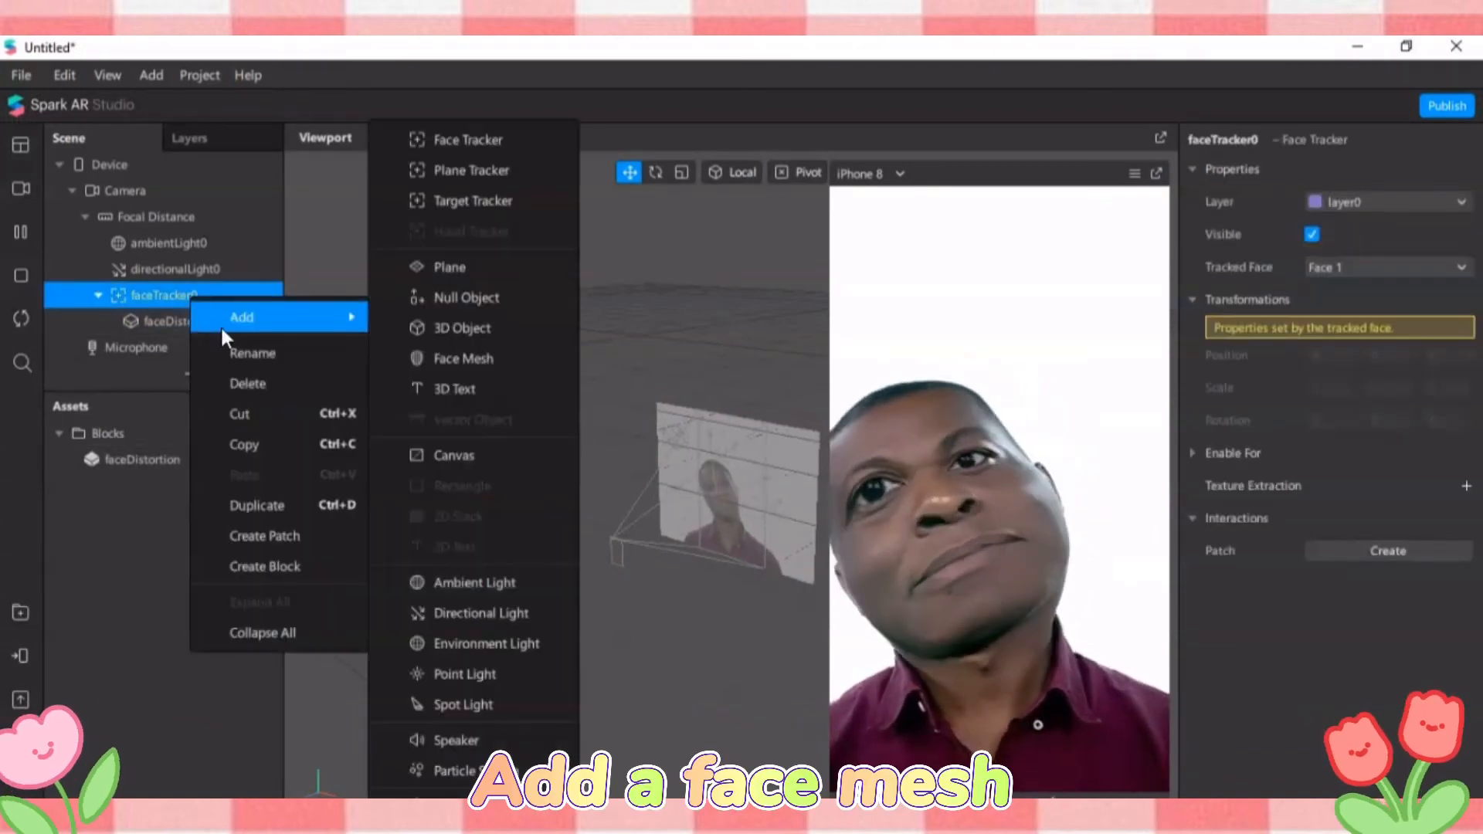
click(418, 359)
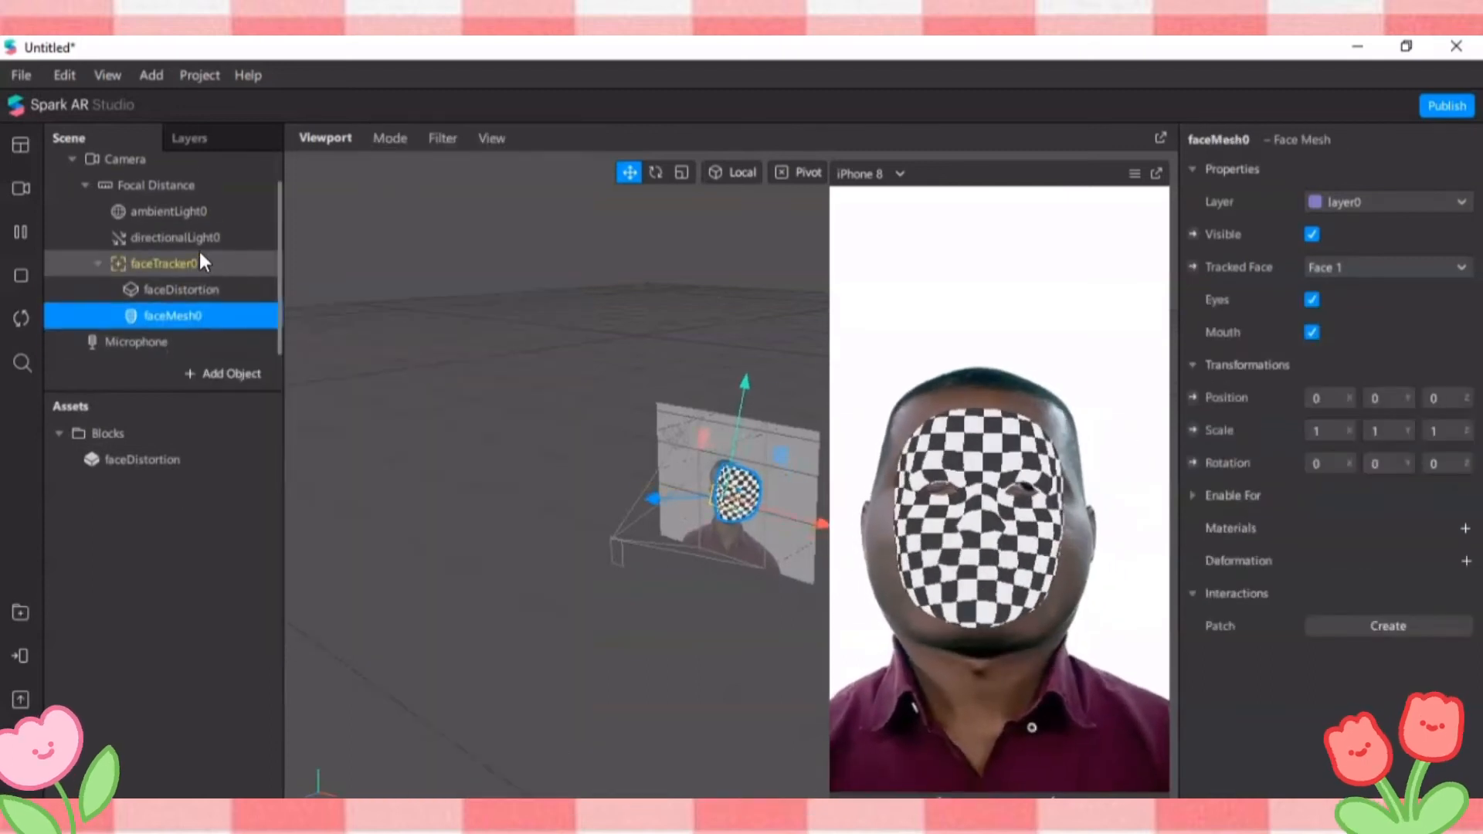
Import yourMesh (12) from the Downloads folder as the deformation of the new face mesh.
click(1466, 562)
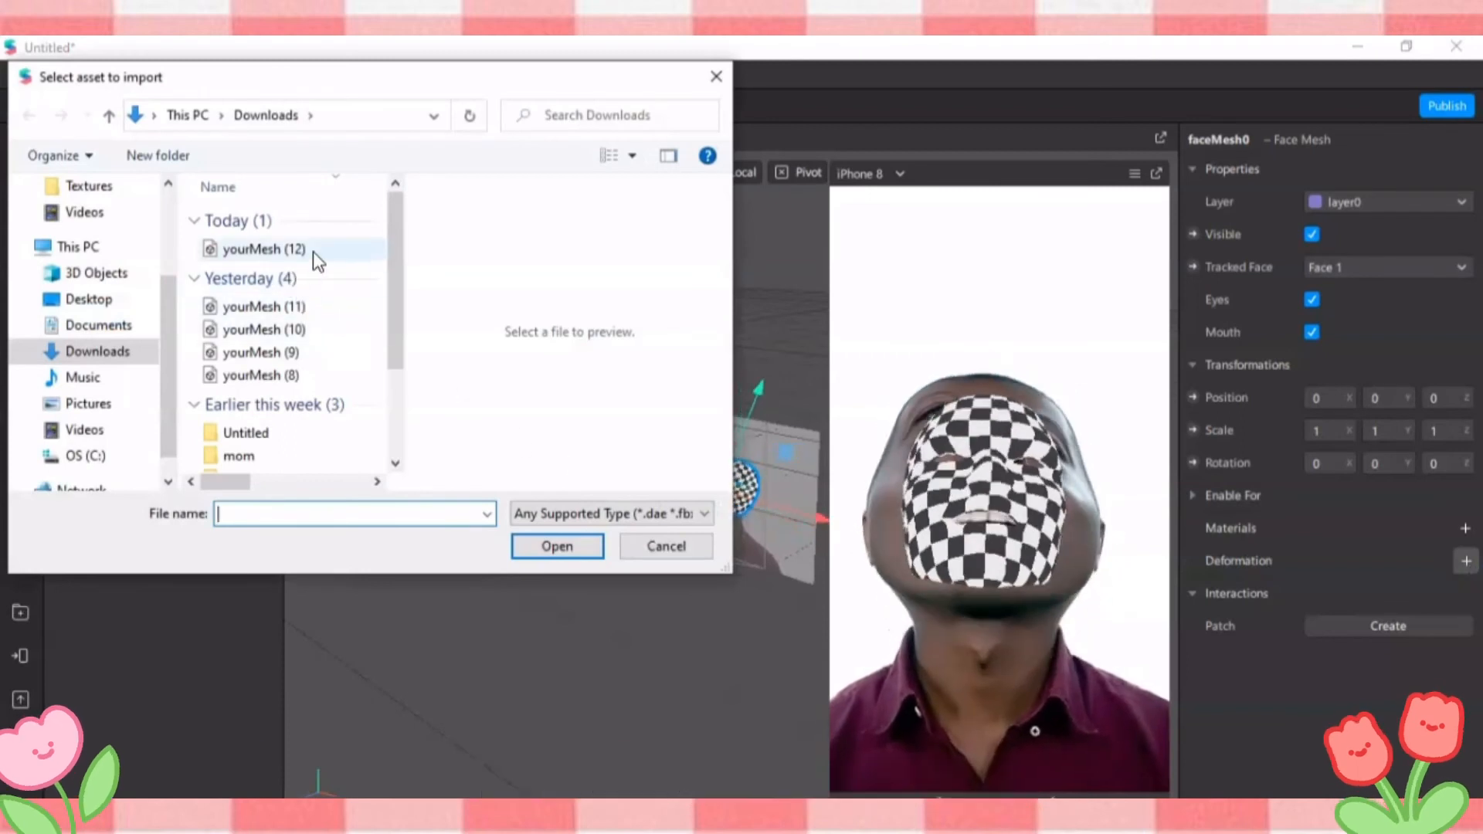
click(312, 250)
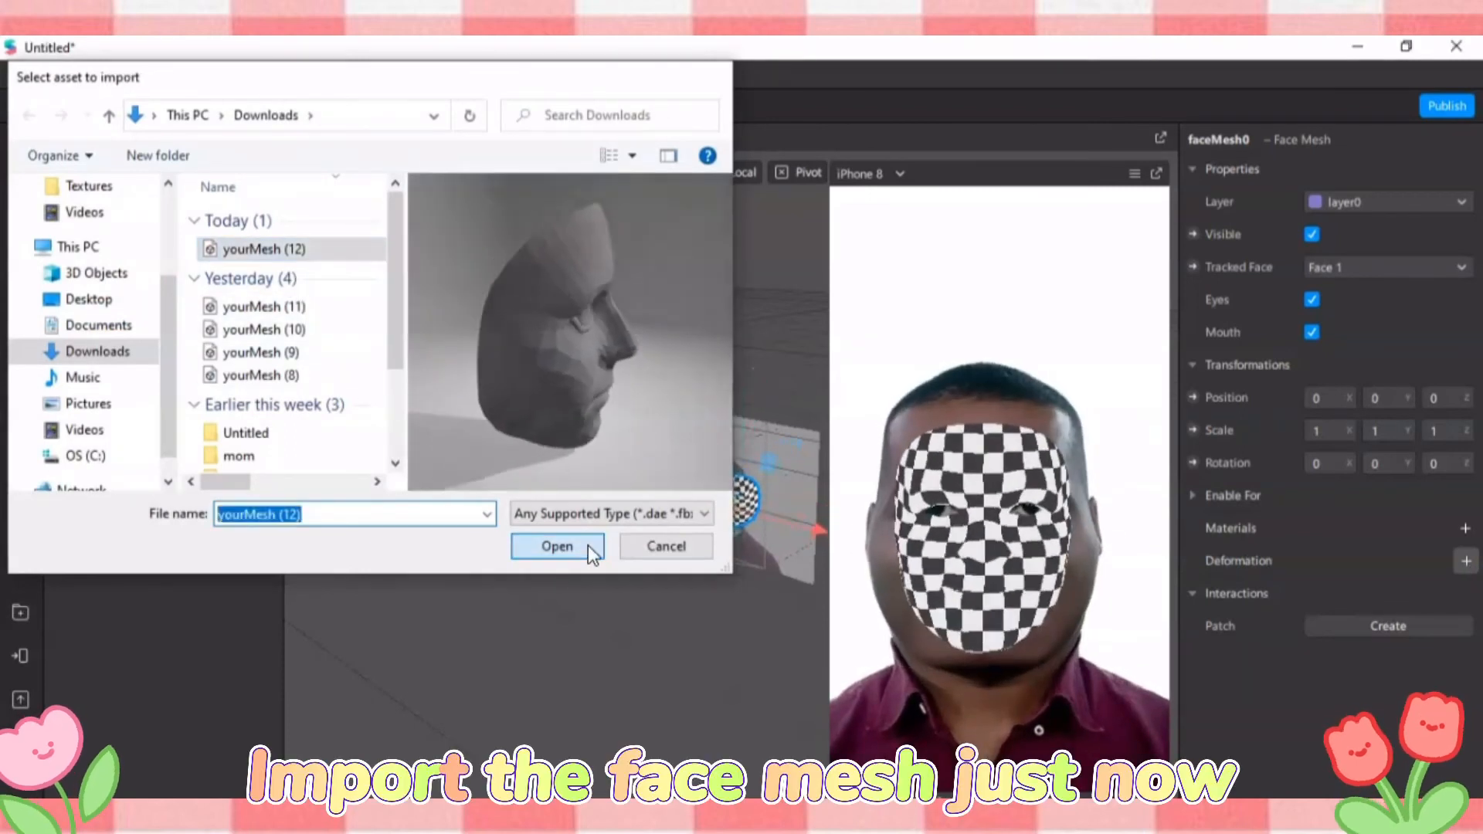
click(586, 545)
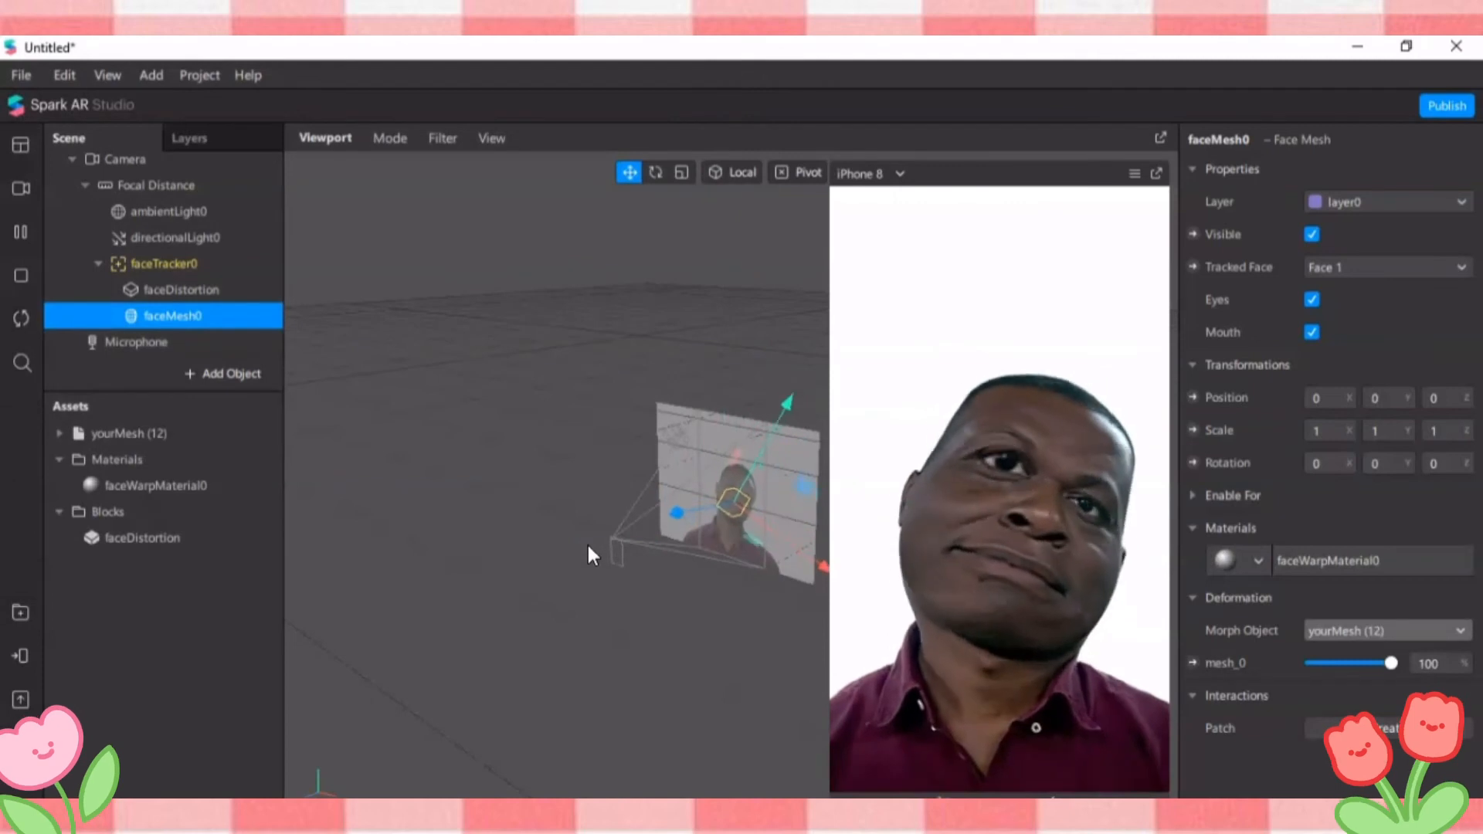
Delete the faceDistortion block from the face tracker in the scene.
click(162, 286)
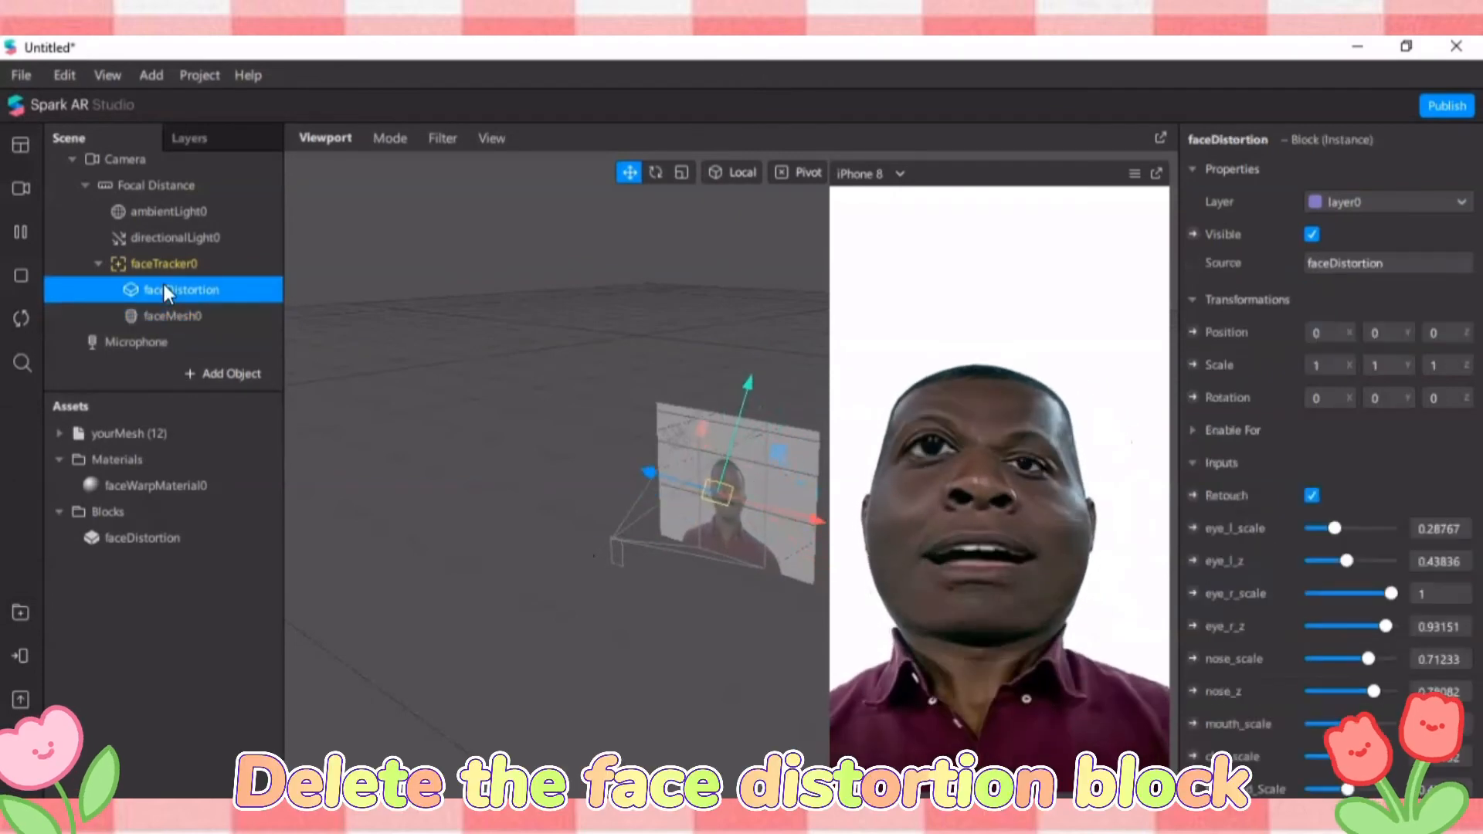
key(Delete)
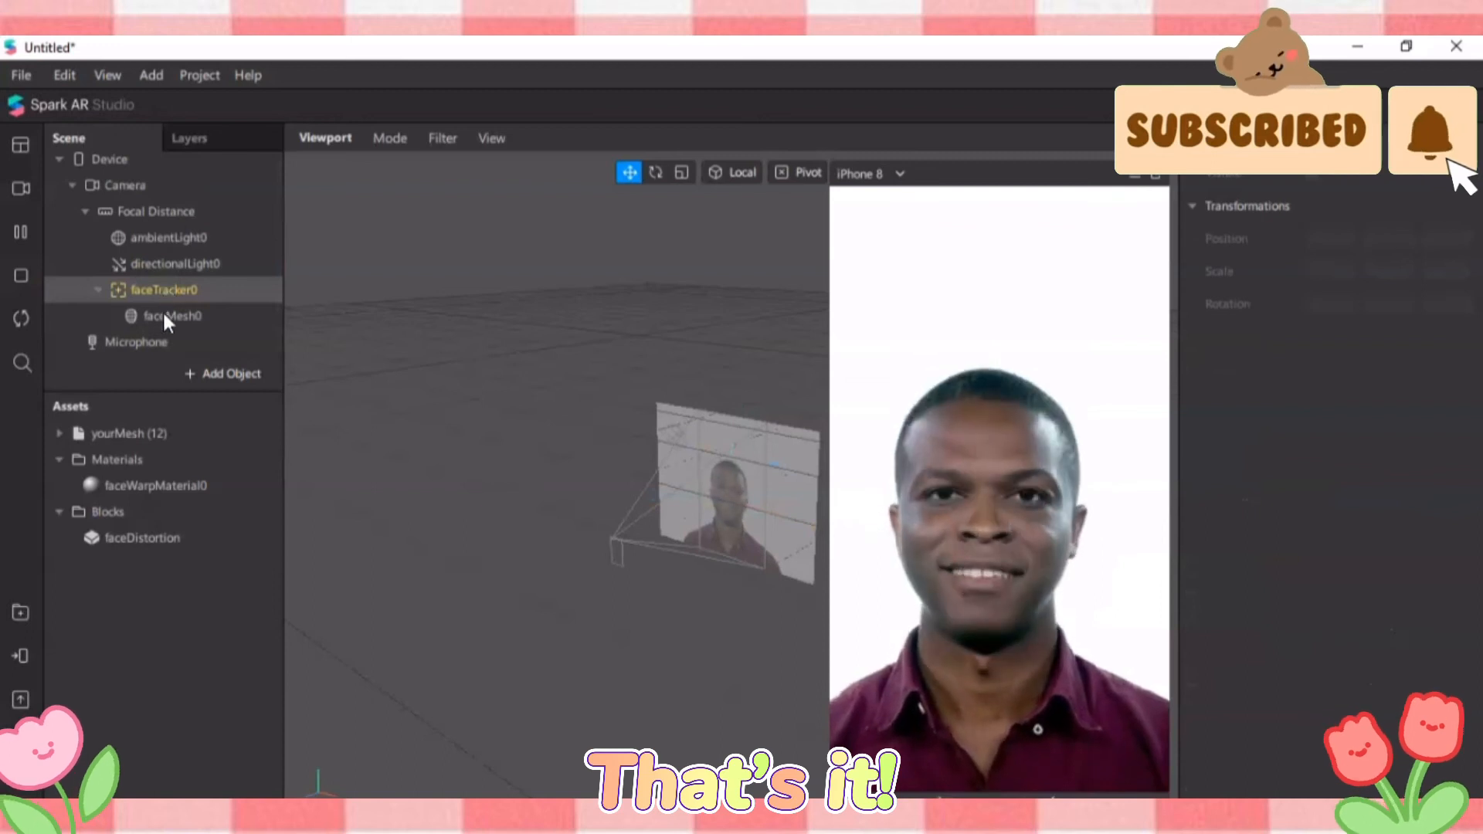
click(181, 432)
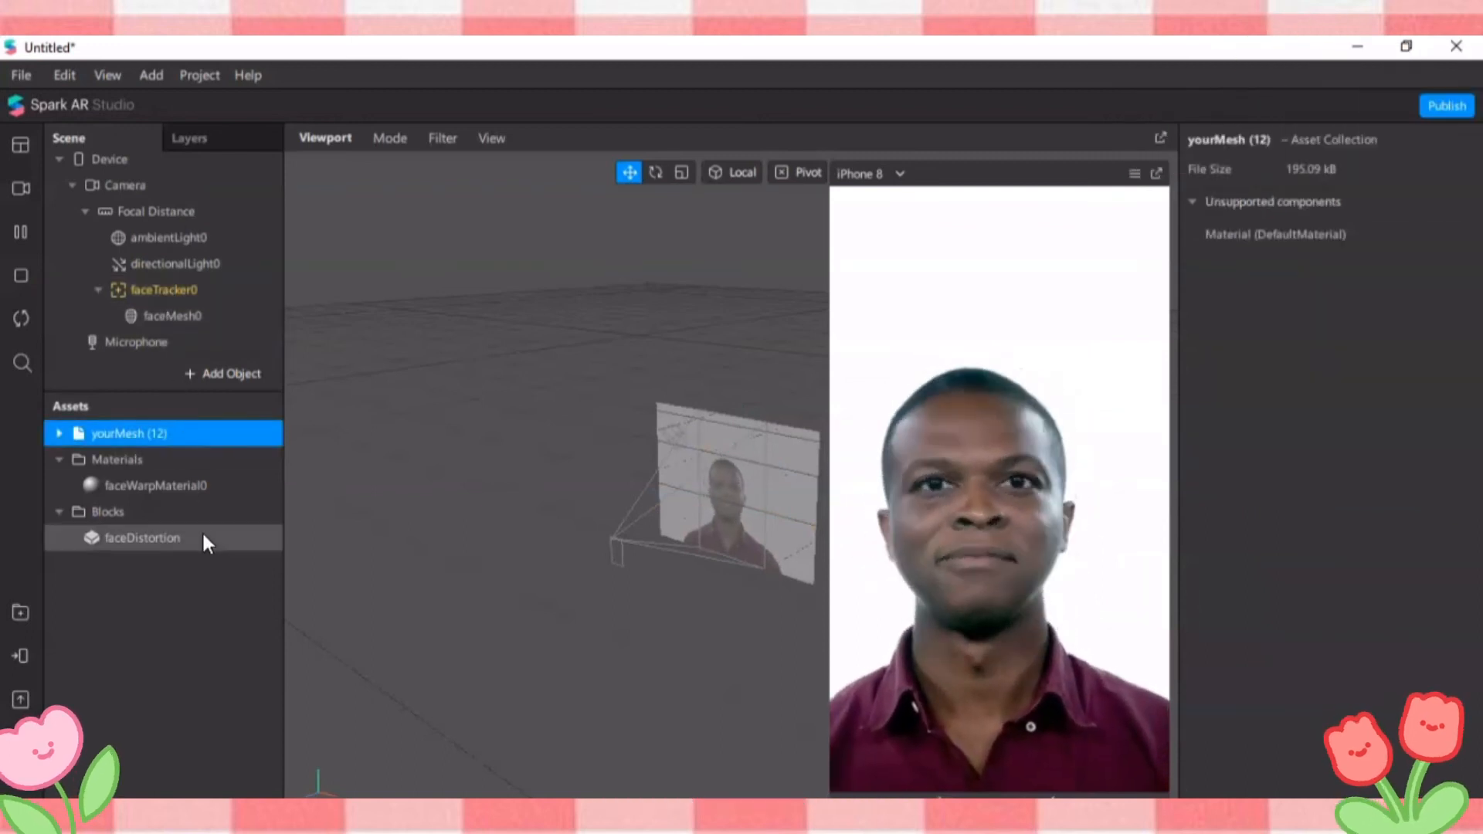
click(204, 538)
click(207, 482)
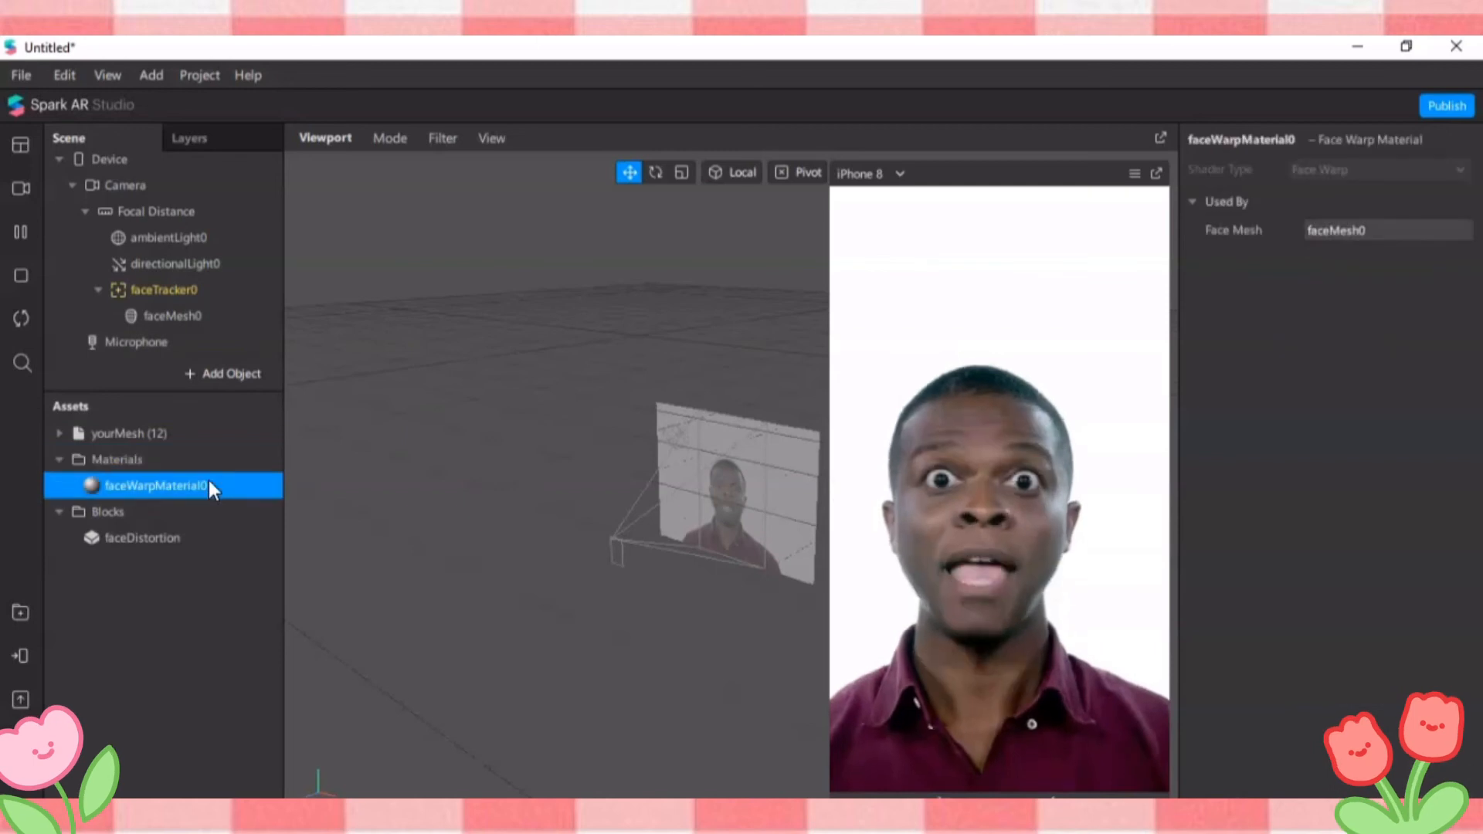
Set the mesh_0 deformation of faceMesh0 to 97%.
click(217, 316)
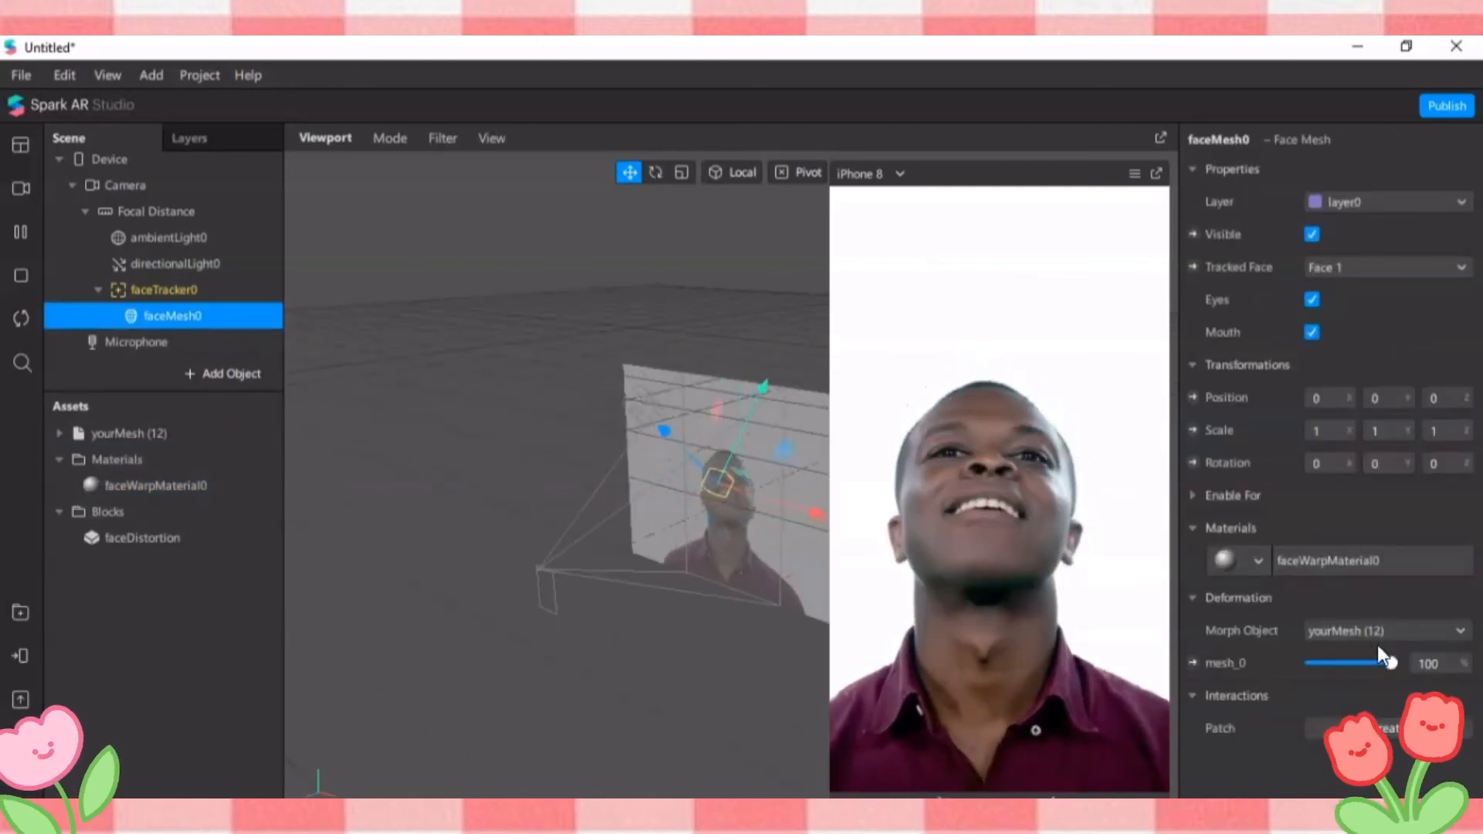
mouse_move(1388, 665)
mouse_down()
mouse_move(1305, 688)
mouse_move(1390, 665)
mouse_up()
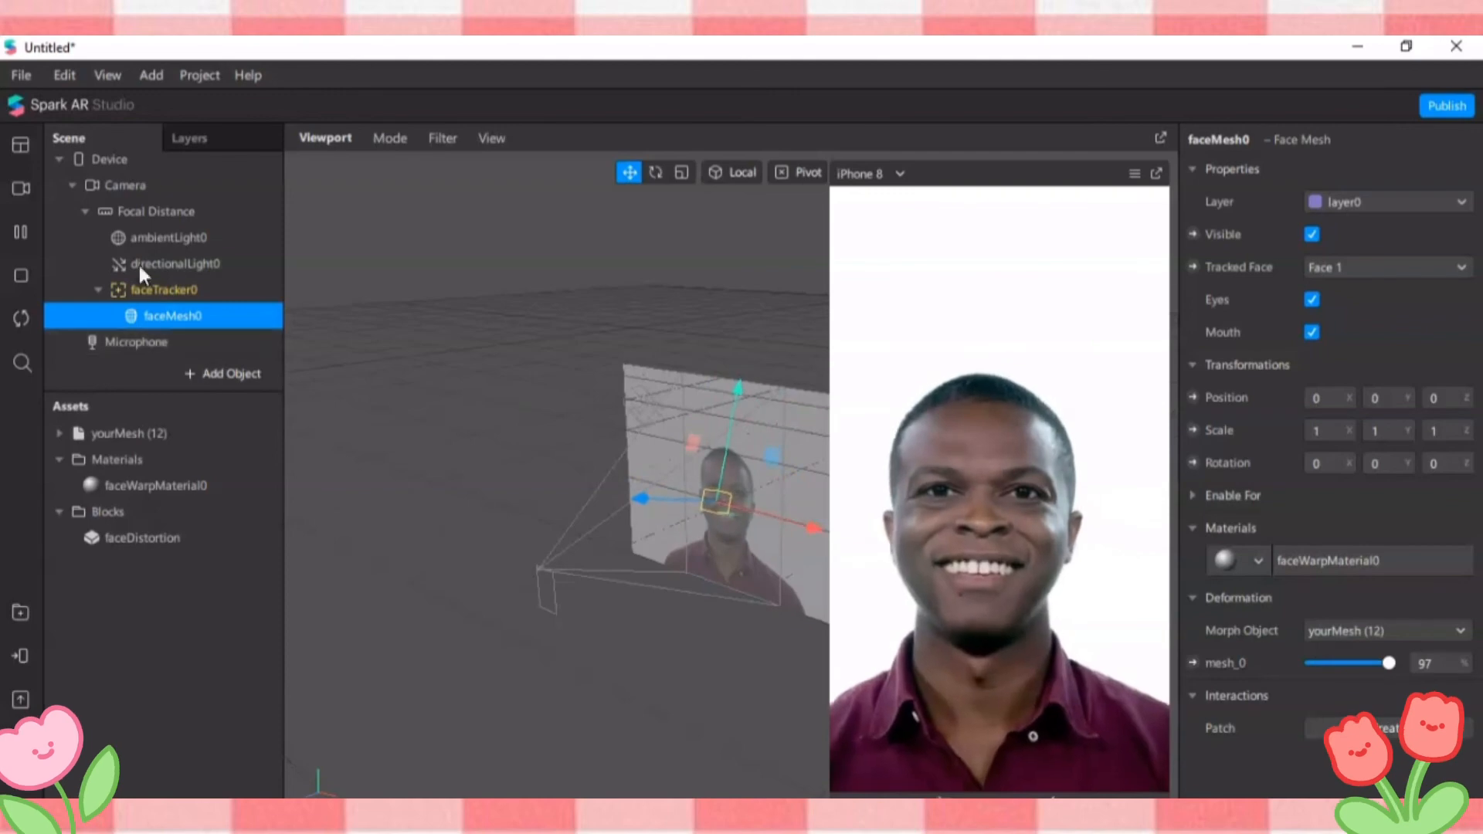
Preview the effect on the second simulation face, ending with the short red-haired woman in the third simulation video.
click(11, 189)
click(159, 315)
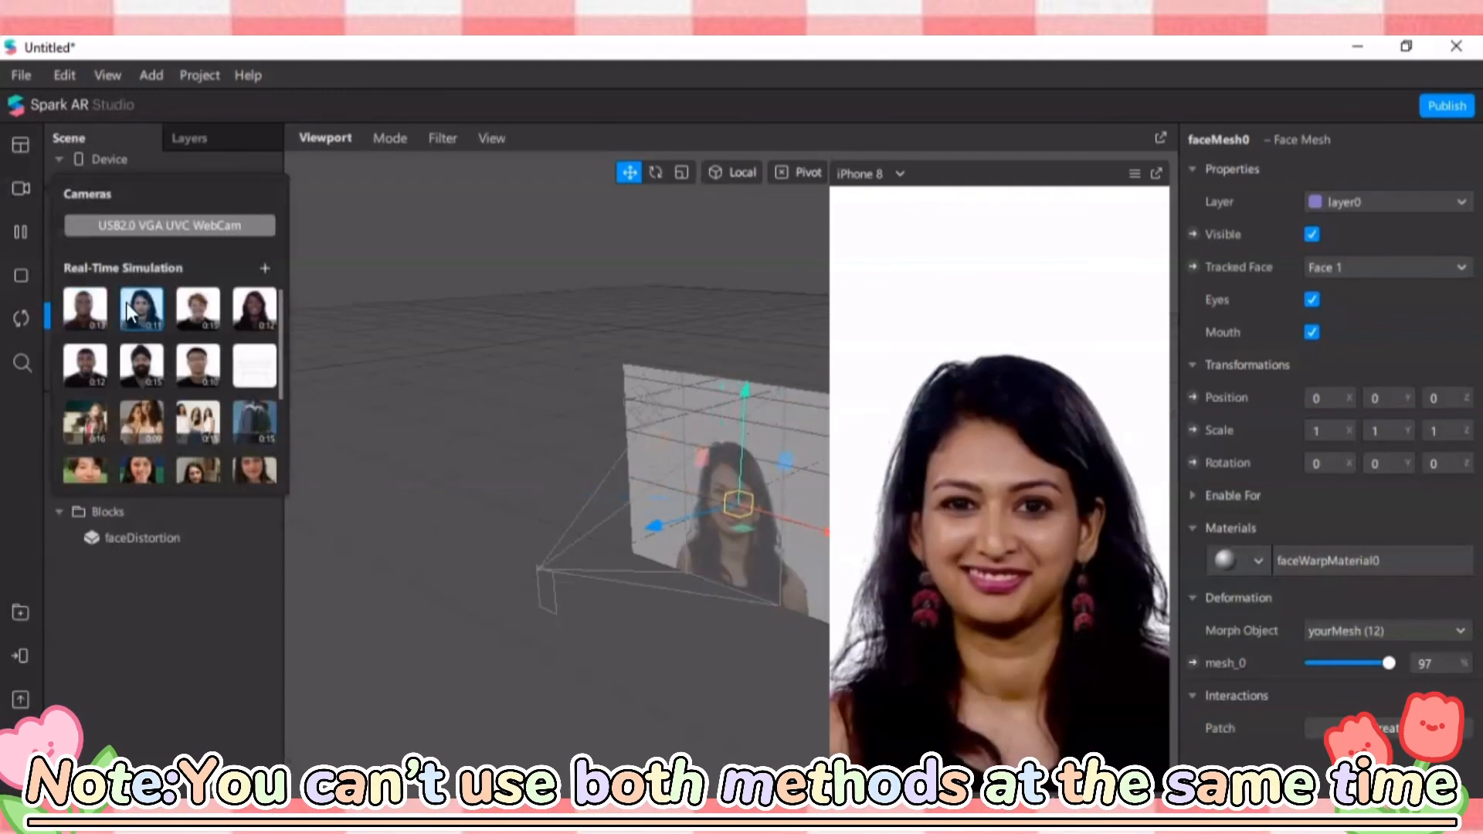
click(197, 309)
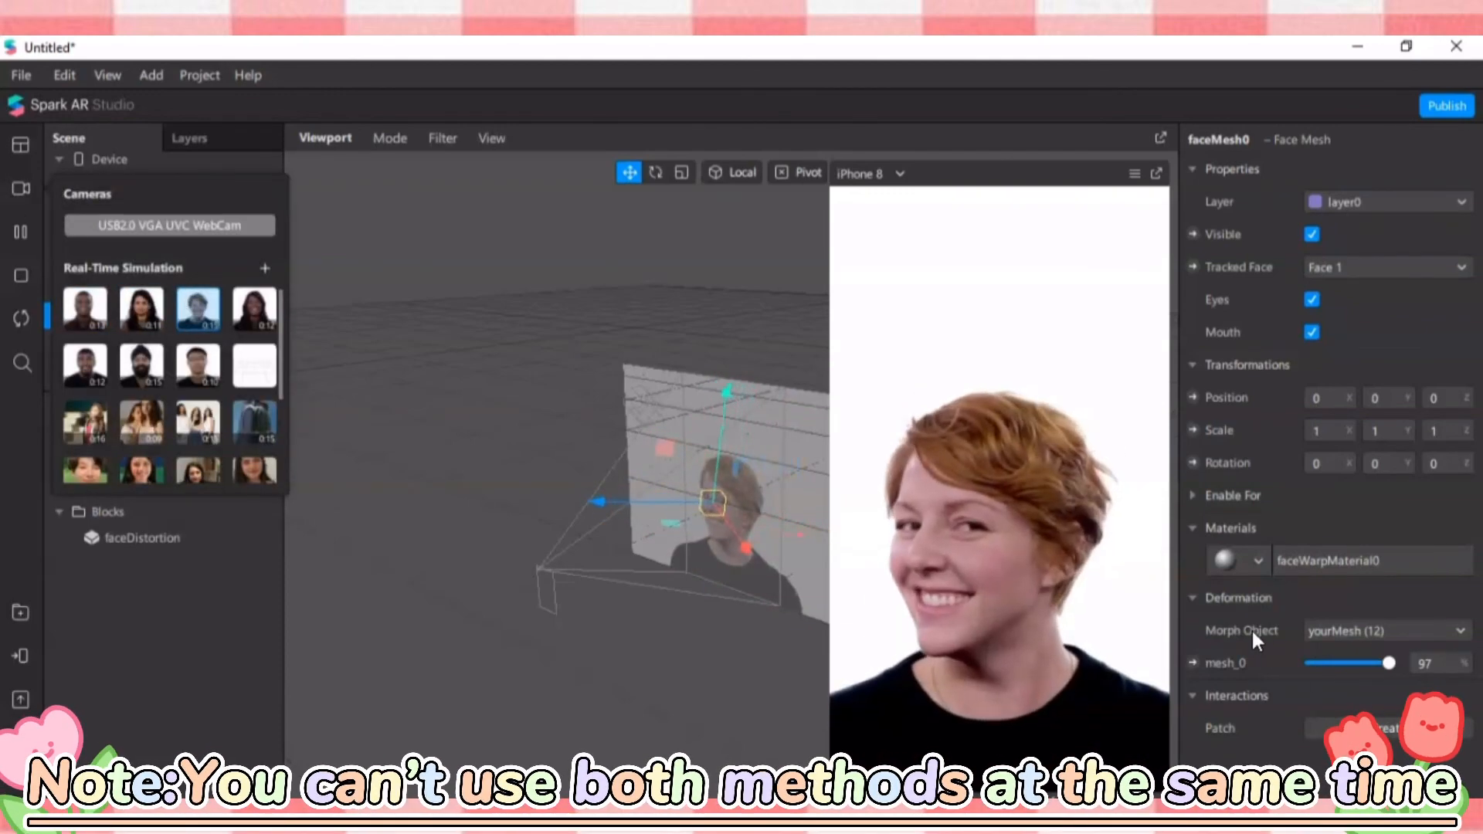
Compare the face mesh deformation by lowering mesh_0 to 73% and raising it to 100%.
mouse_move(1388, 663)
mouse_down()
mouse_move(1298, 655)
mouse_move(1394, 660)
mouse_move(1317, 665)
mouse_move(1384, 658)
mouse_move(1288, 686)
mouse_move(1370, 686)
mouse_up()
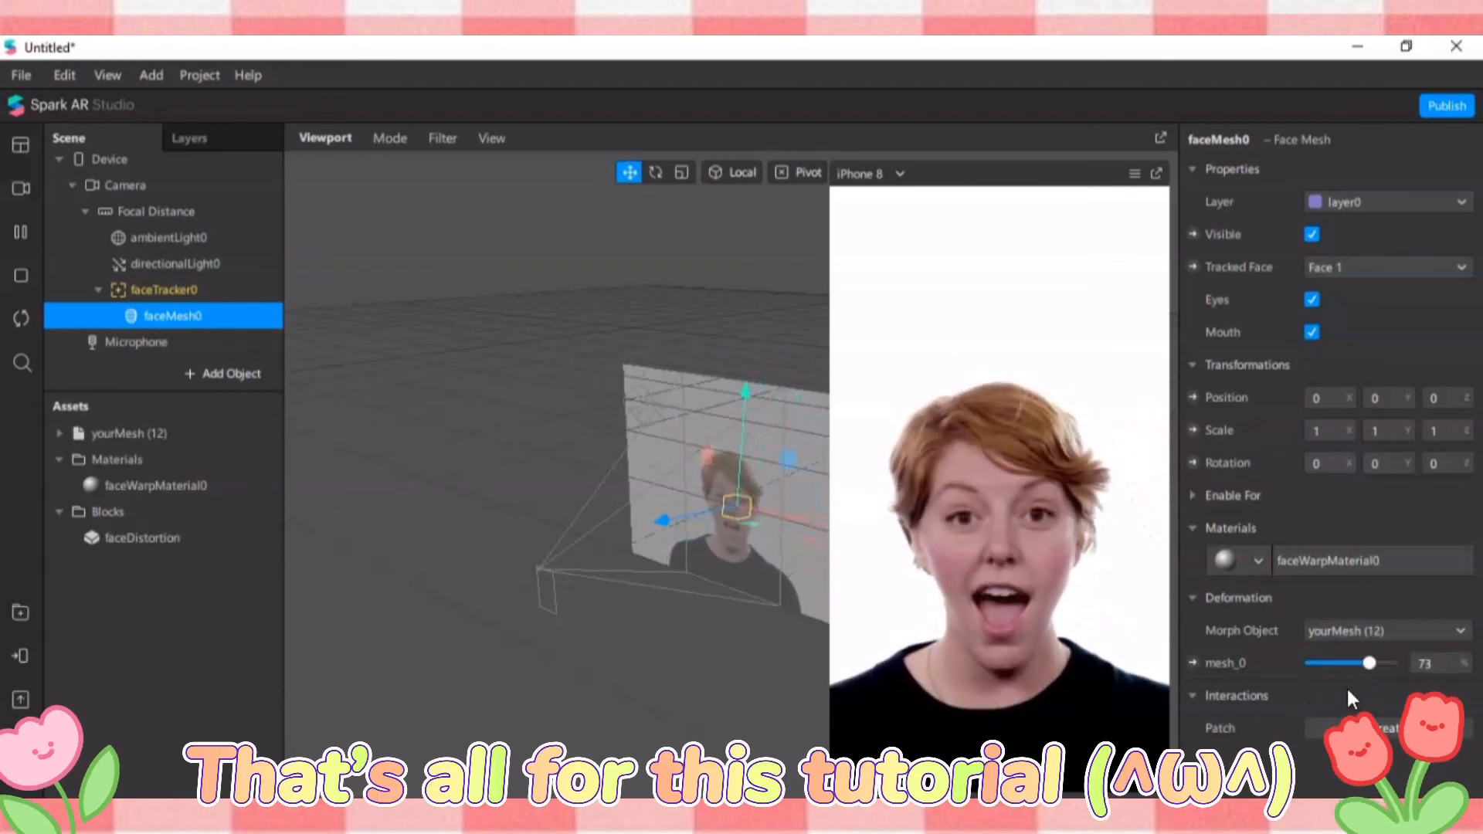
drag(1370, 663, 1394, 660)
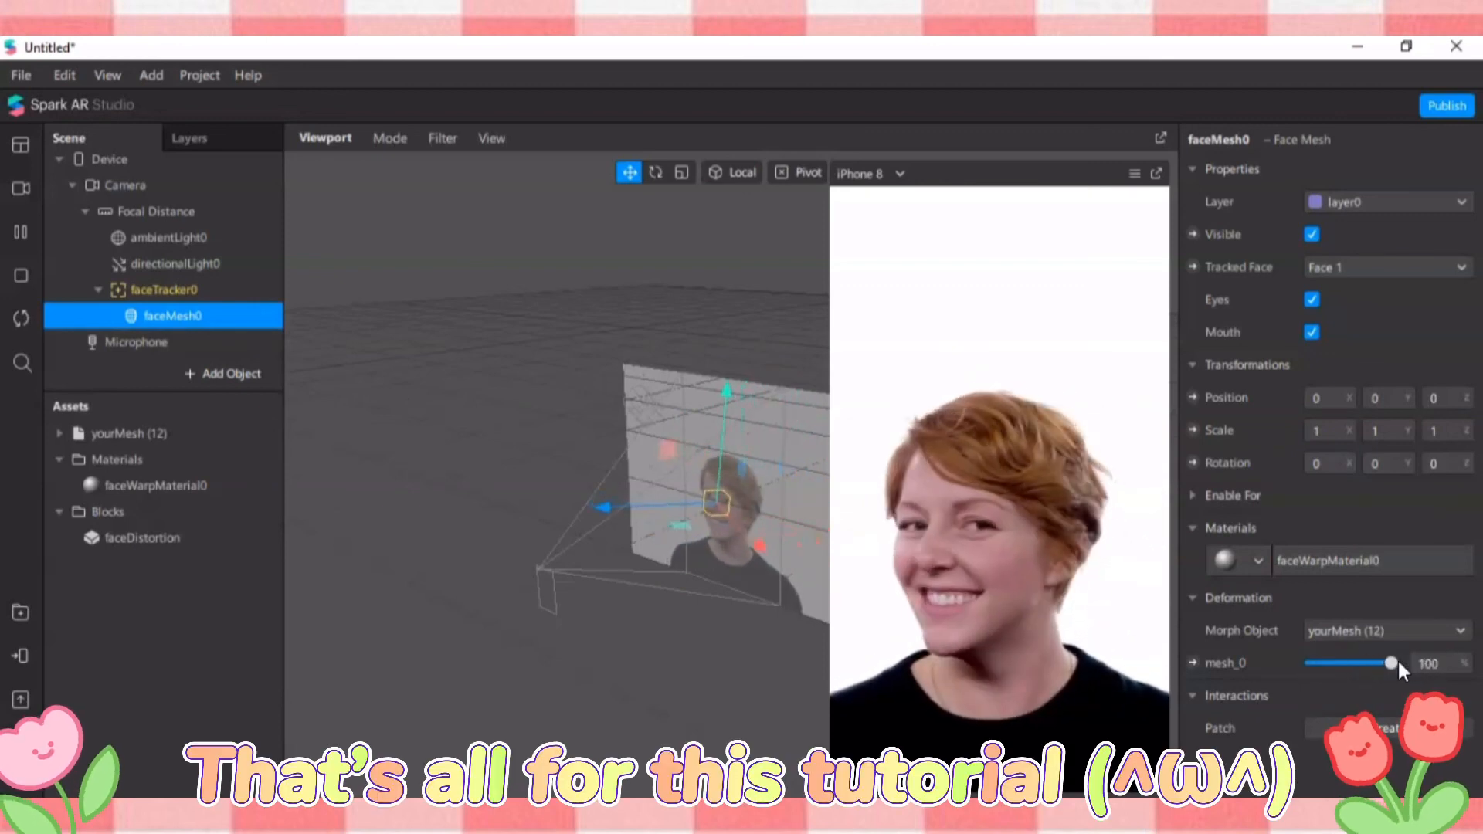